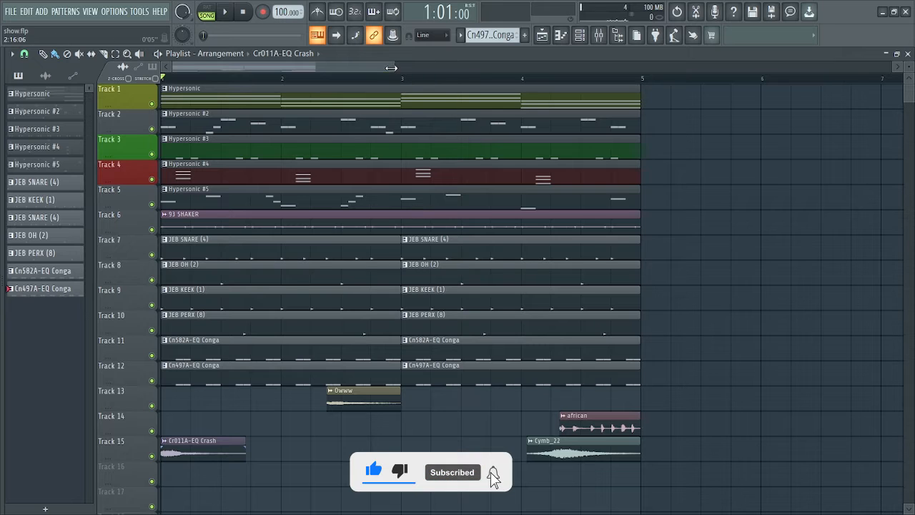
Zoom the playlist so the four arrangement bars fill most of its width
drag(391, 68, 329, 61)
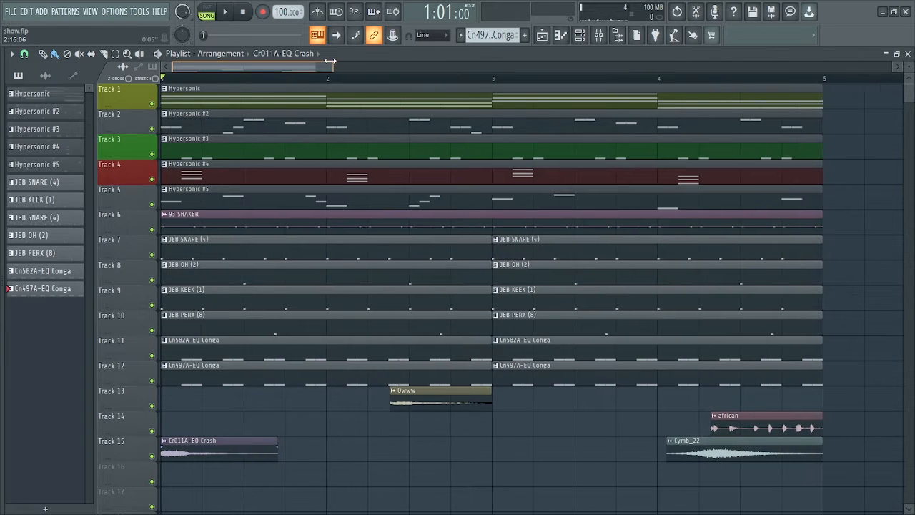
Solo Track 1 and check the Hypersonic chords C-E-G, A-C-E, D-F-A, G-B-D in the piano roll
right_click(152, 103)
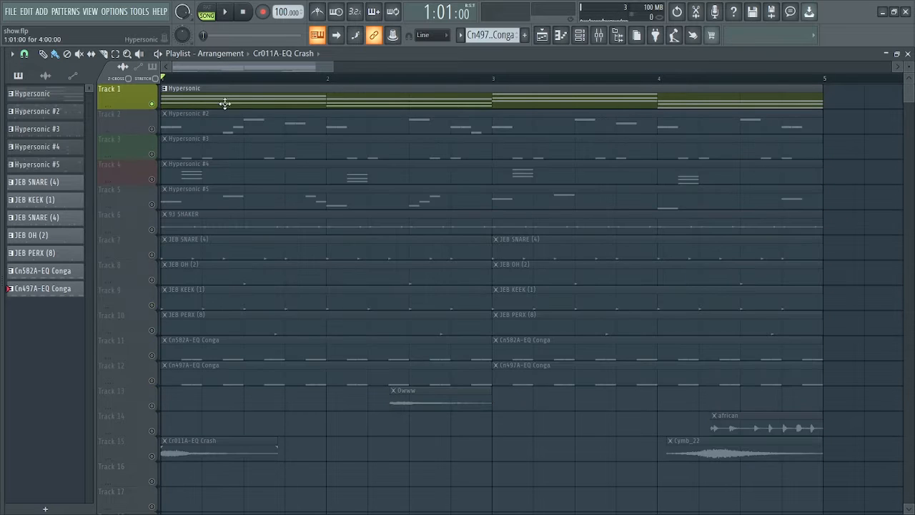
double_click(321, 98)
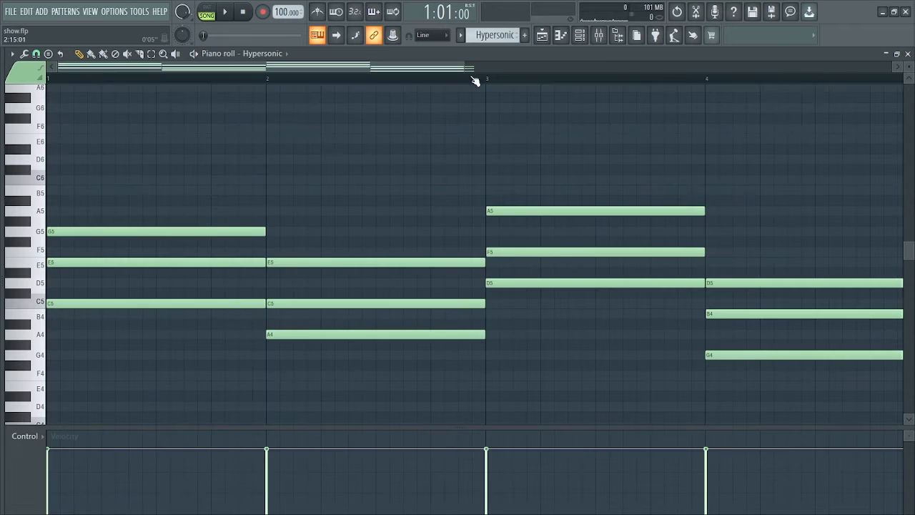
drag(462, 63, 673, 74)
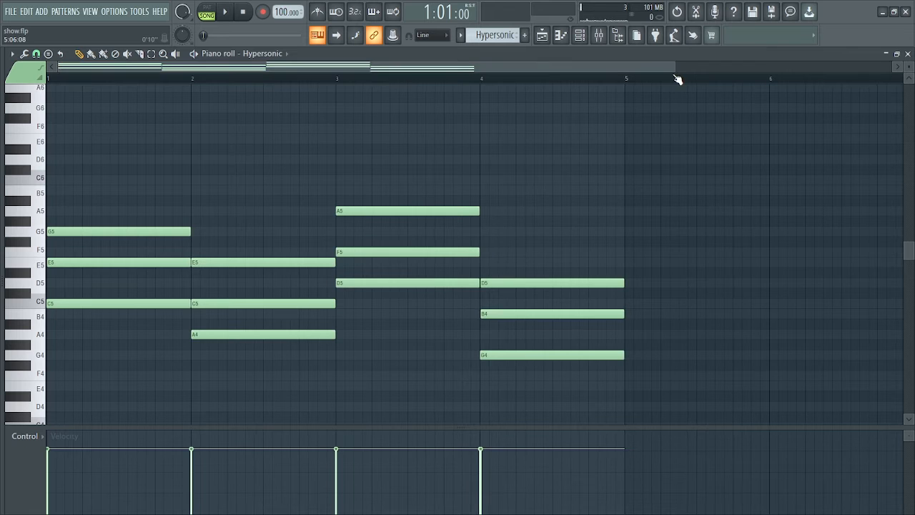
scroll(206, 331, down, 5)
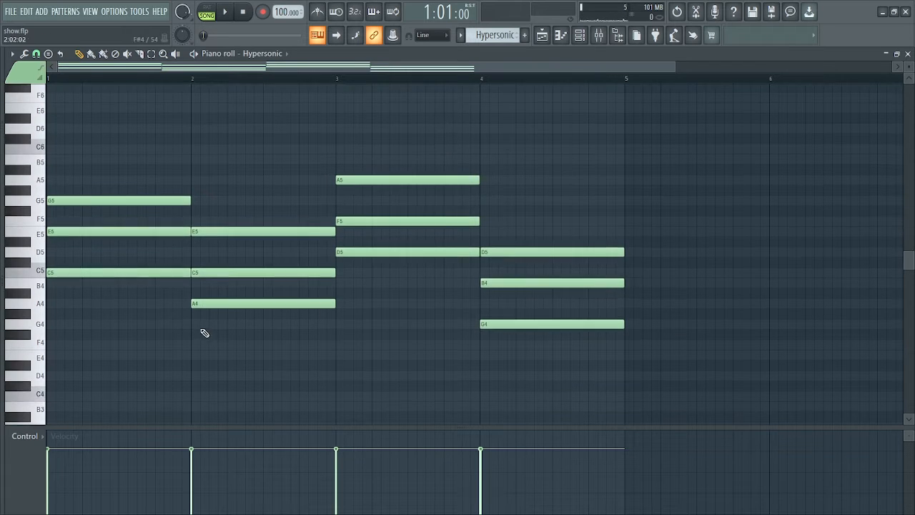
scroll(206, 309, up, 3)
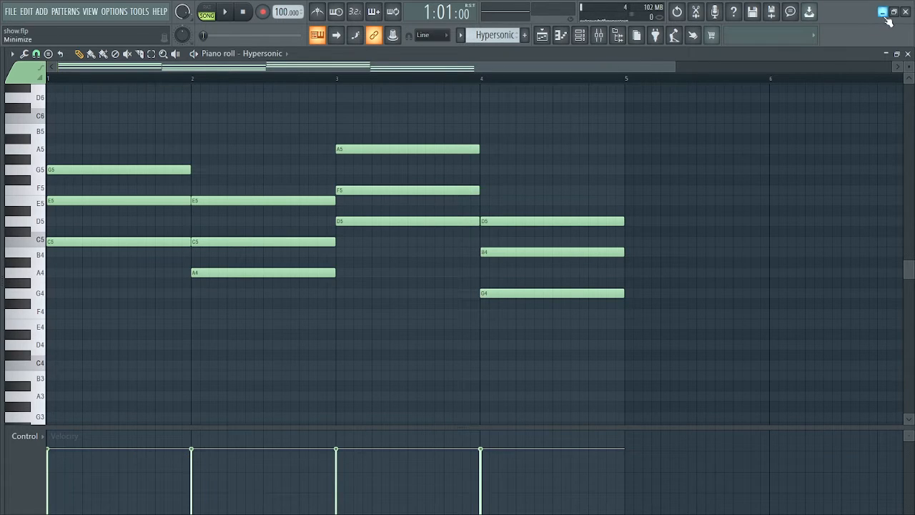
click(909, 55)
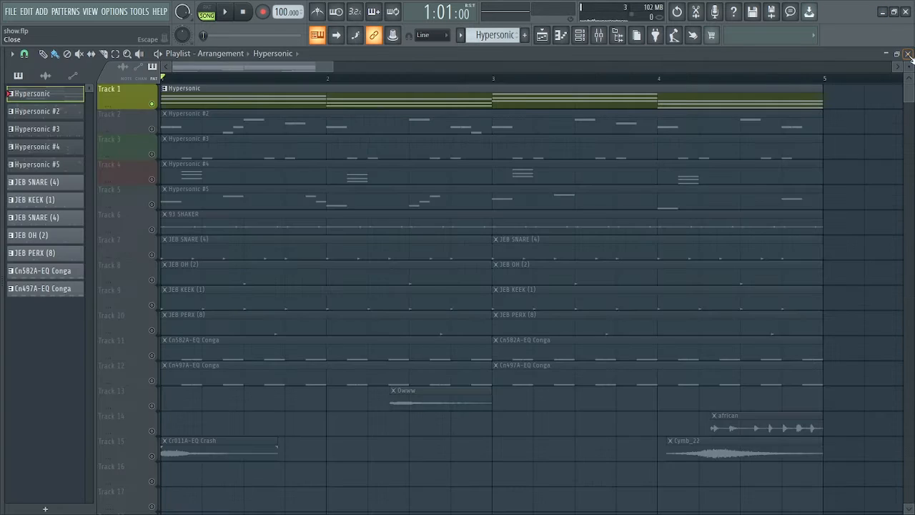
Solo Track 2 and play the Hypersonic #2 melody in its piano roll
right_click(153, 129)
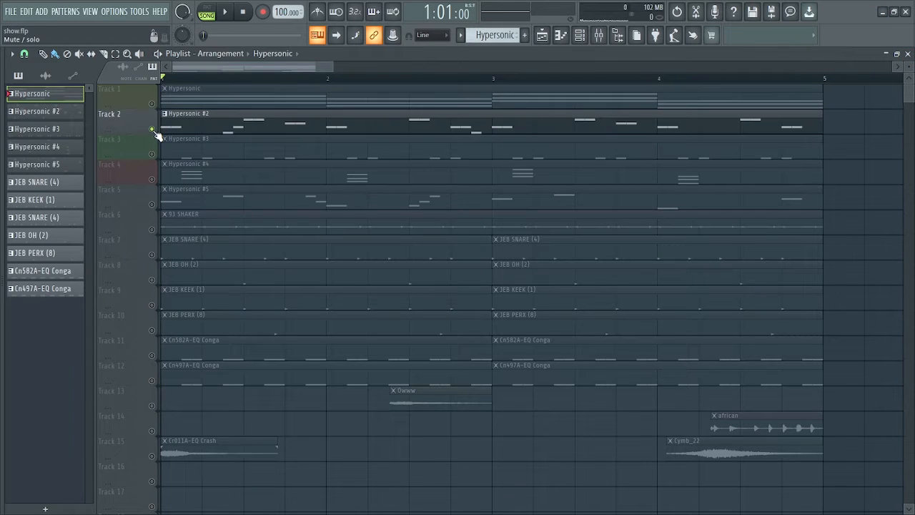
double_click(194, 128)
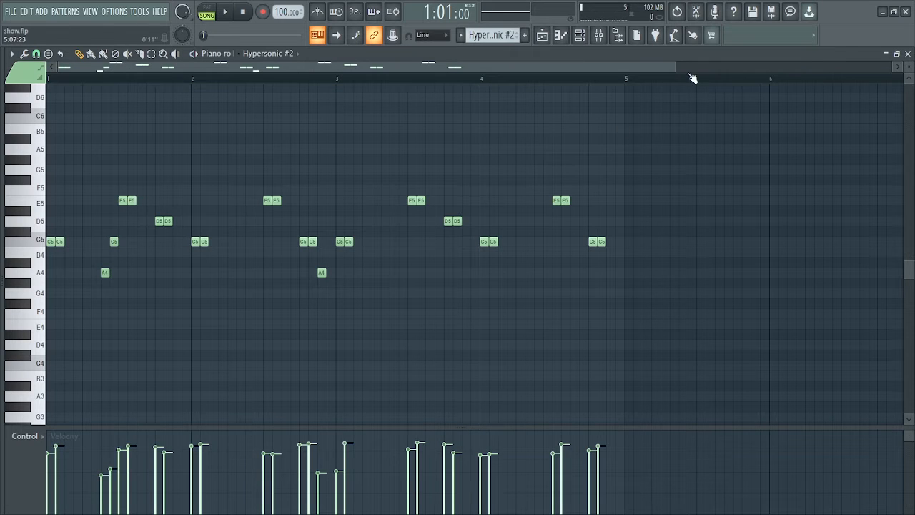
drag(676, 69, 630, 69)
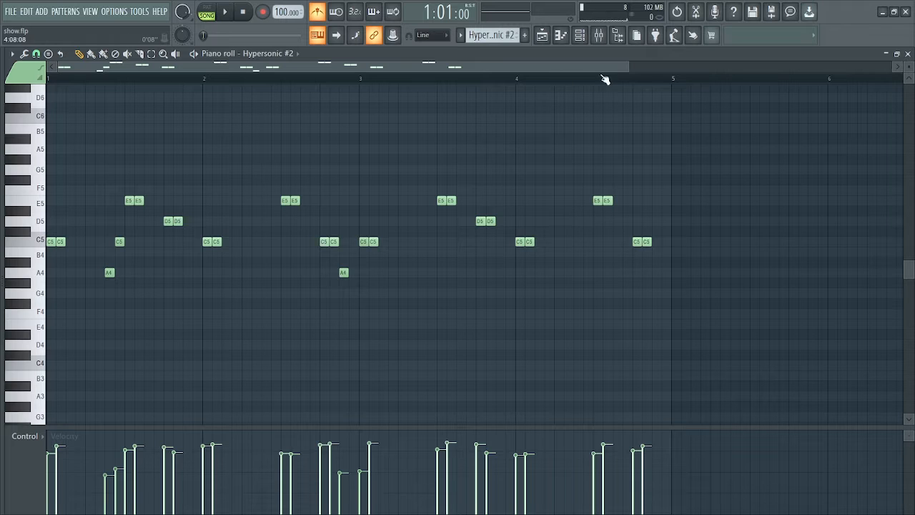
drag(625, 65, 587, 65)
key(space)
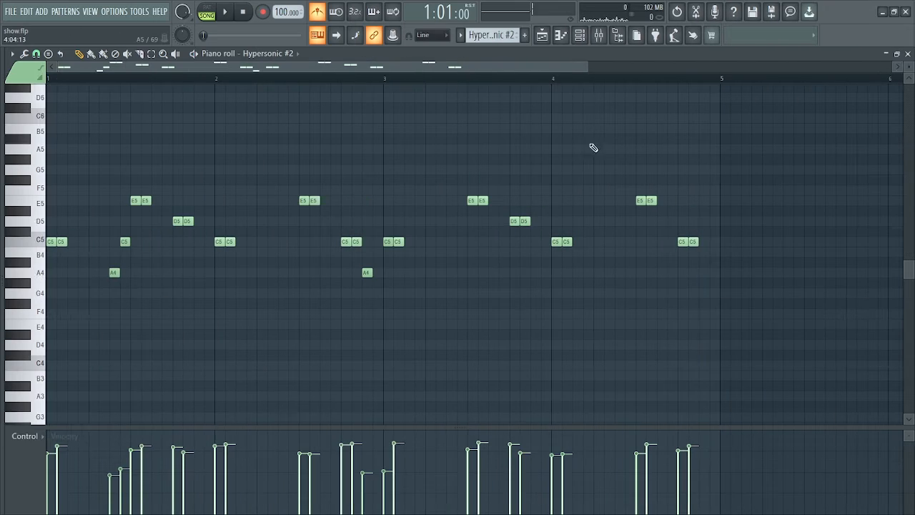
Unmute Track 1 and play the song with chords and melody together
click(582, 38)
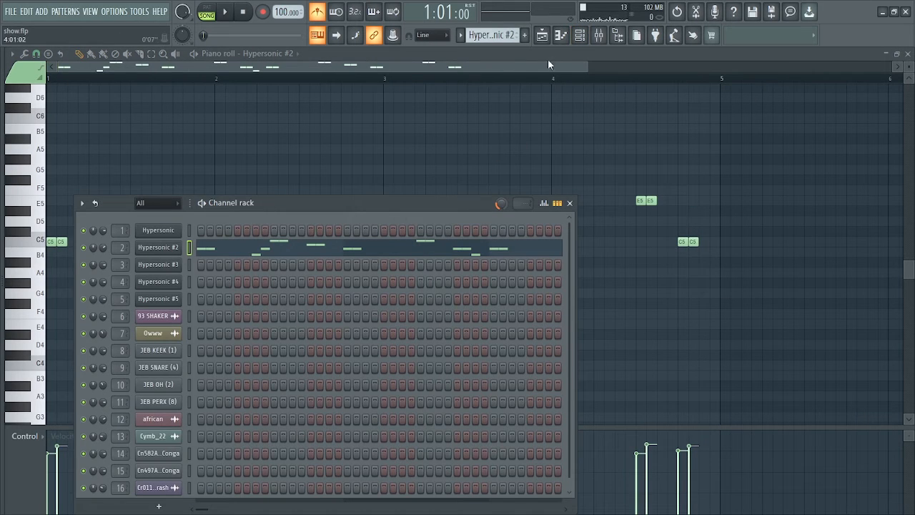
click(548, 40)
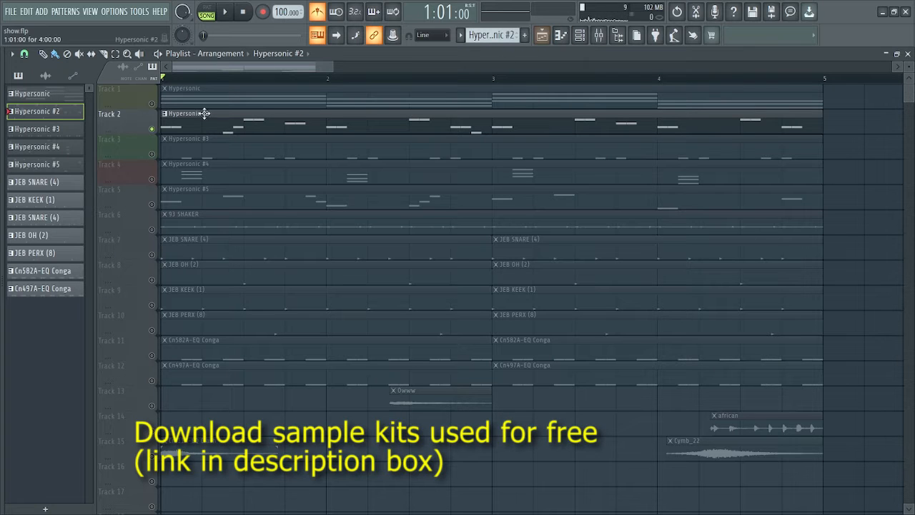
click(153, 104)
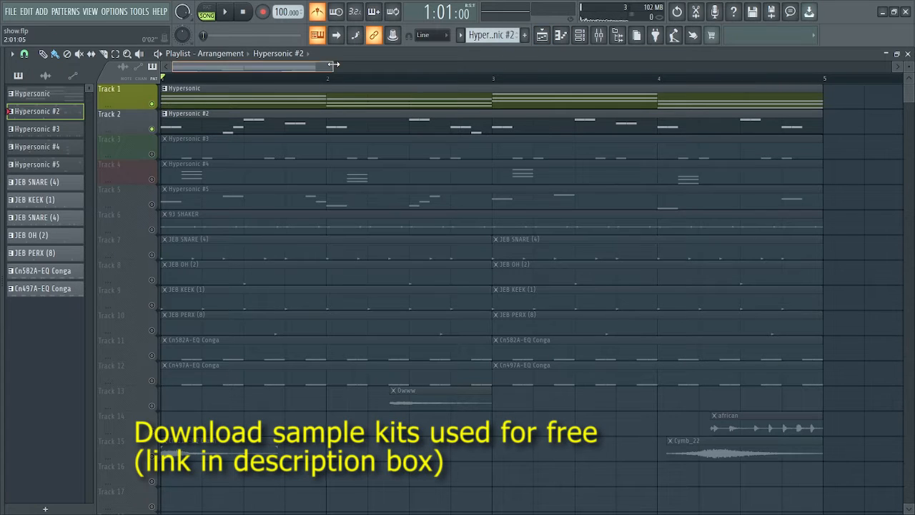
drag(334, 64, 388, 65)
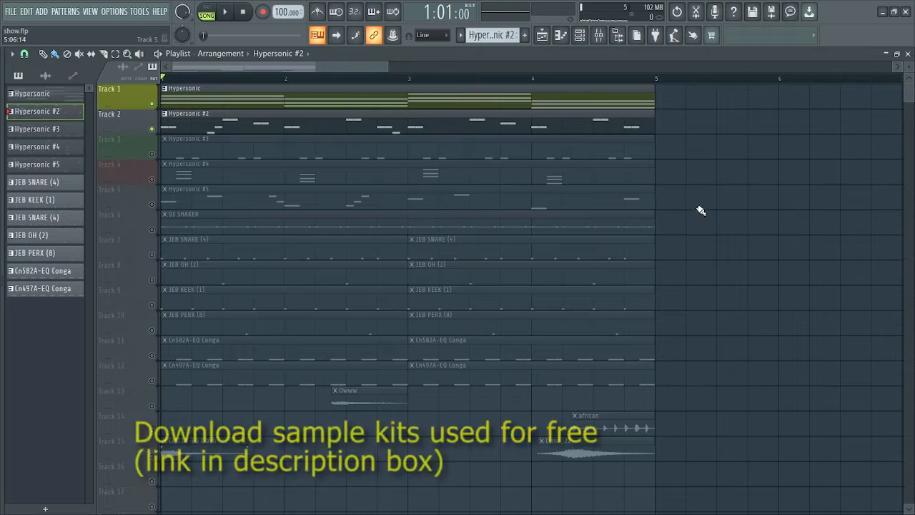
key(space)
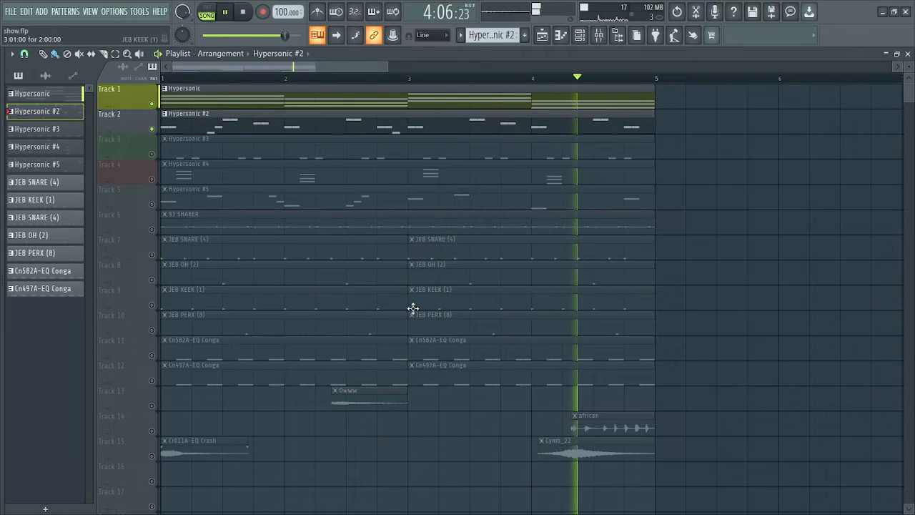
Check the Hypersonic #2 notes during playback, then stop and return to the playlist
double_click(306, 133)
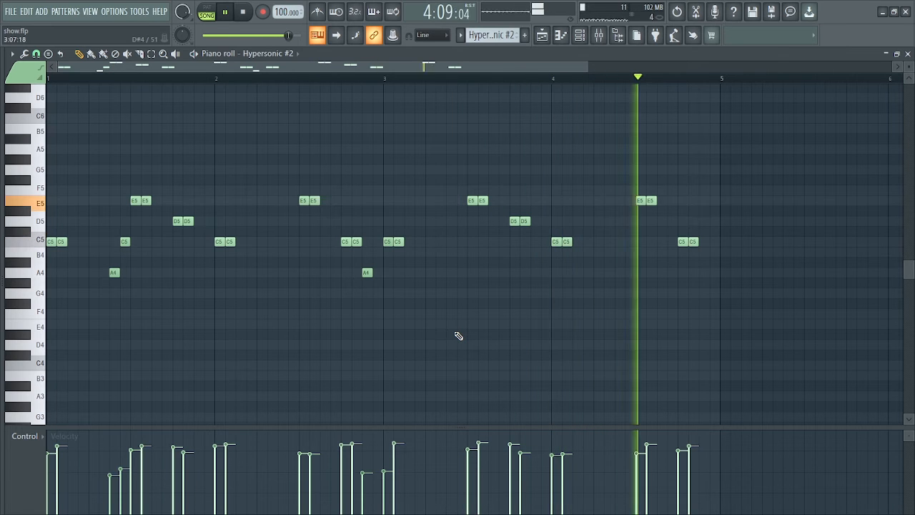
key(space)
click(580, 35)
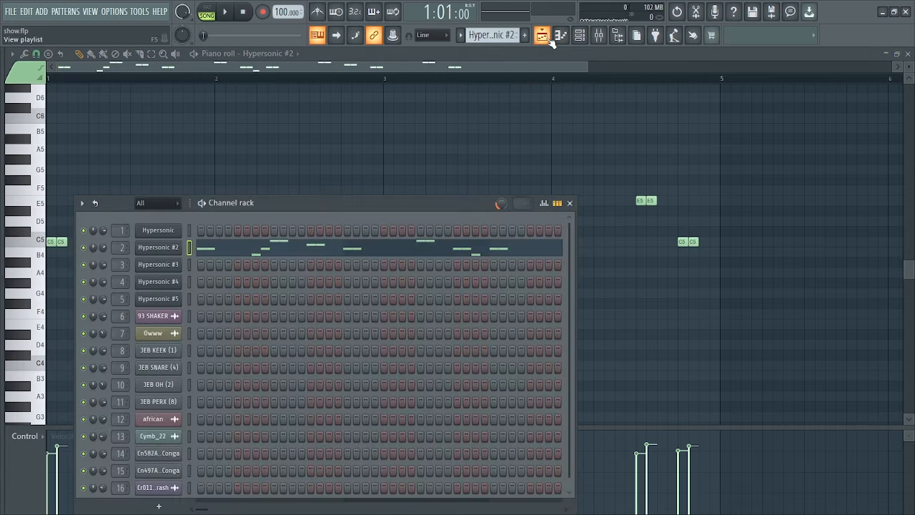
click(547, 39)
Solo Track 3 and audition the Hypersonic #3 pattern of repeated C5 pairs
right_click(152, 155)
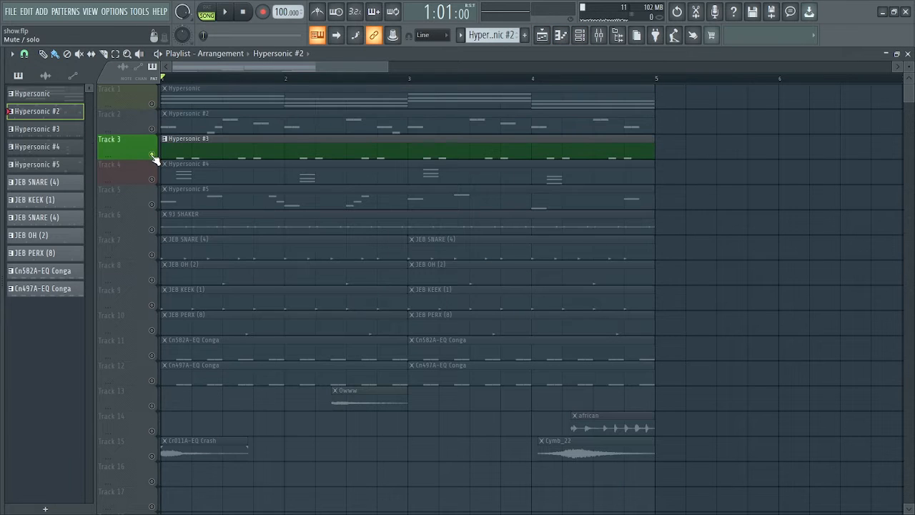
double_click(184, 155)
drag(590, 66, 535, 69)
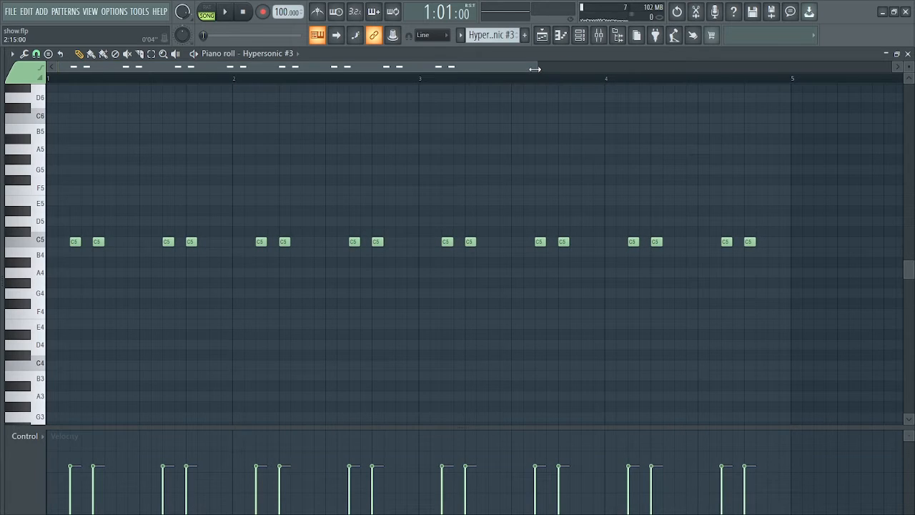
key(space)
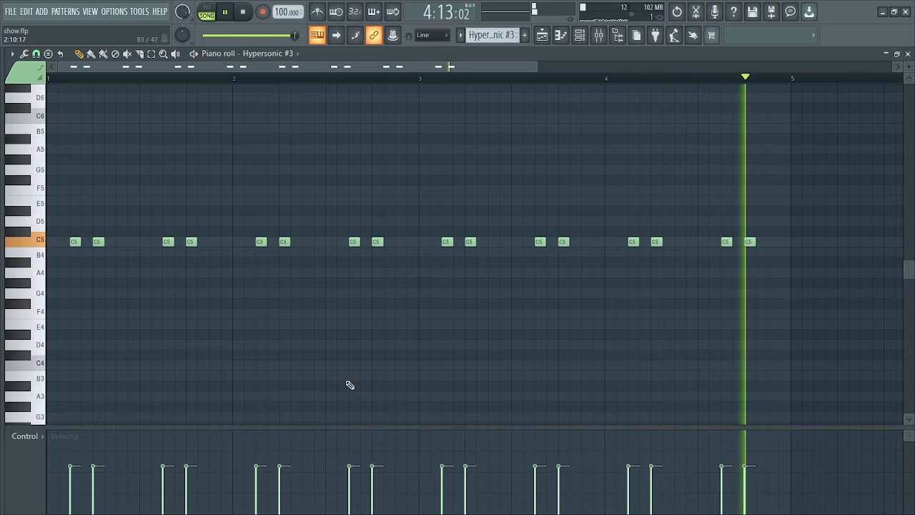
key(space)
Unmute Tracks 2 and 1 to hear Hypersonic #3 with them, reviewing its notes
click(541, 40)
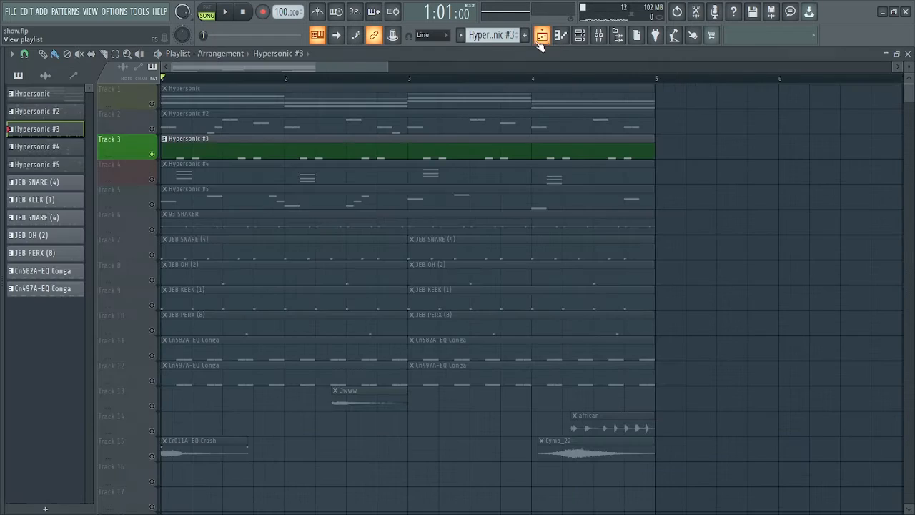
click(151, 129)
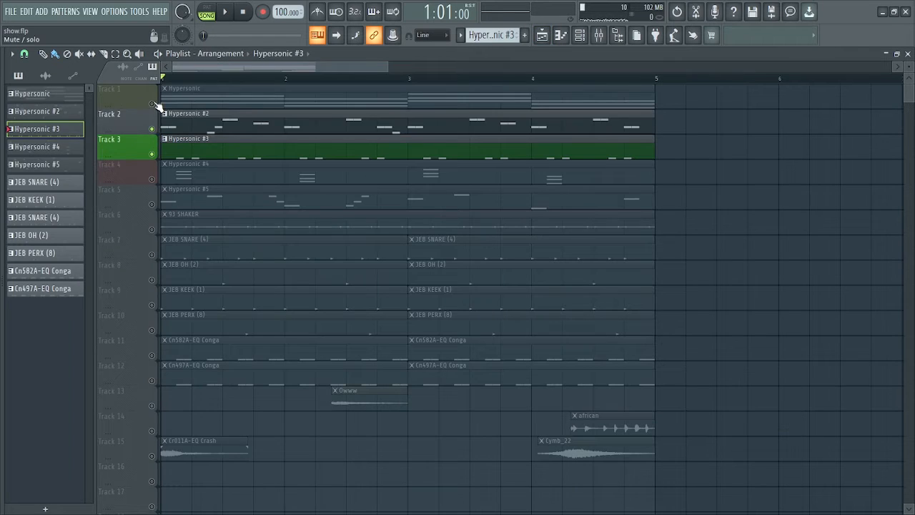
click(152, 103)
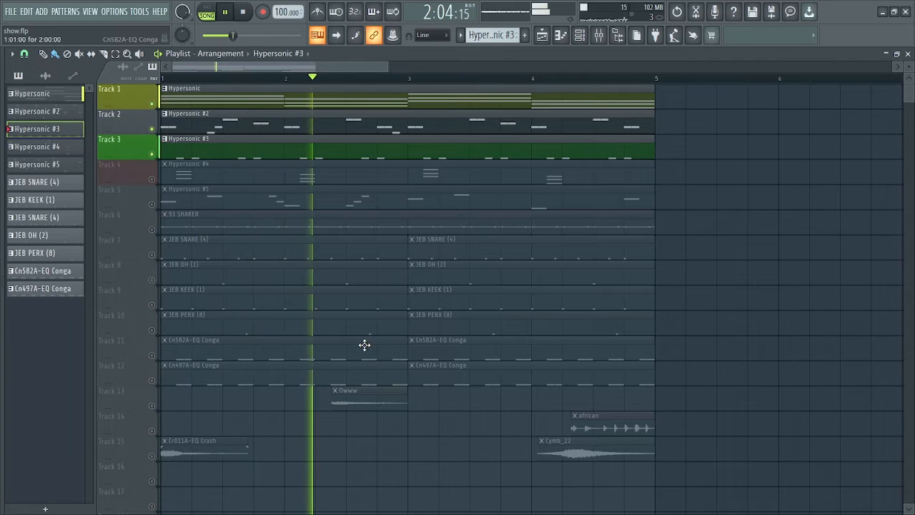
double_click(334, 154)
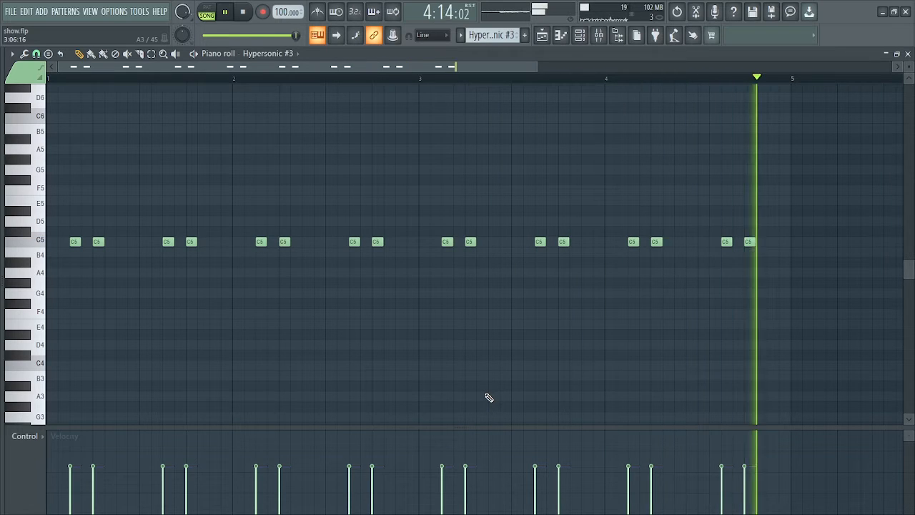
click(542, 35)
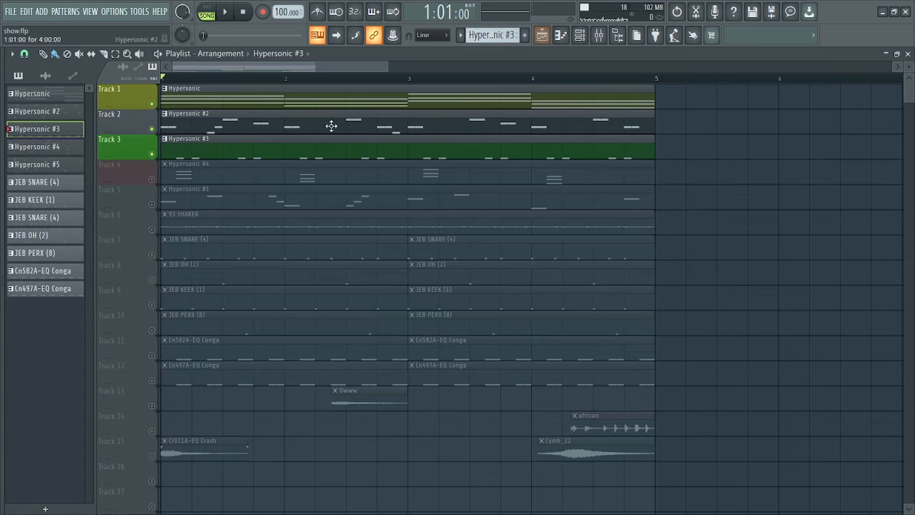
Play the Hypersonic #4 chord pattern in its piano roll
double_click(184, 177)
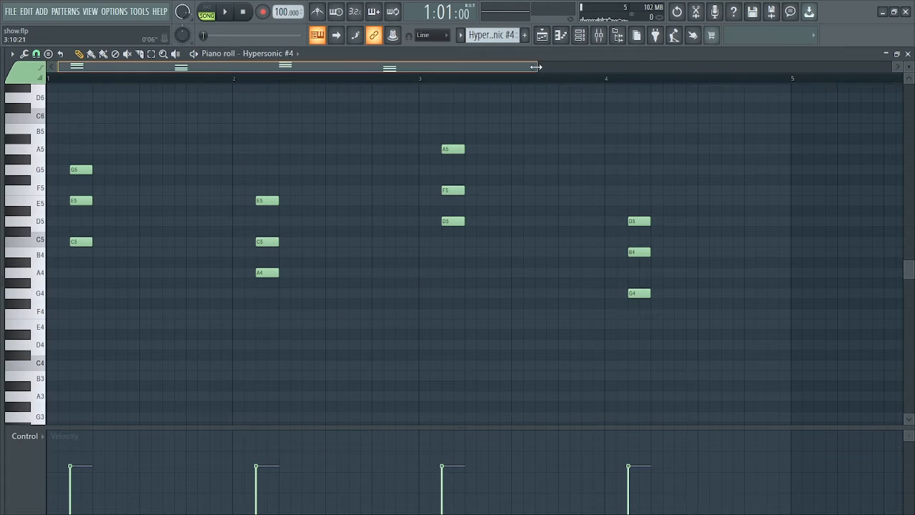
drag(535, 66, 568, 66)
key(space)
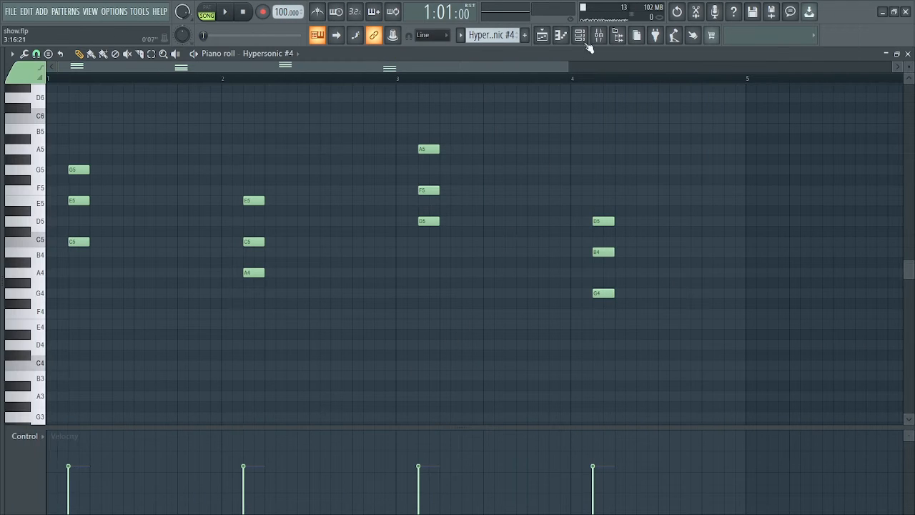
Unmute Tracks 3, 2 and 1 to hear all four Hypersonic parts together, then stop
click(550, 37)
click(152, 154)
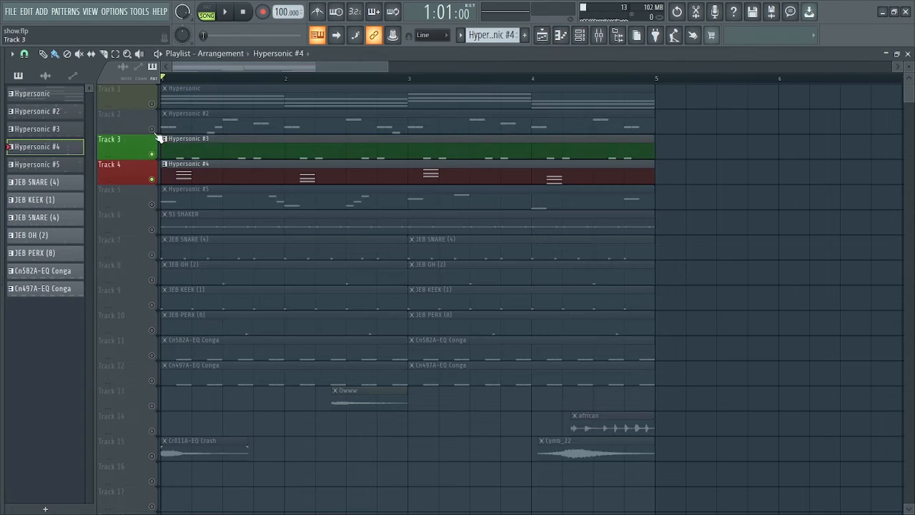
click(151, 129)
click(152, 104)
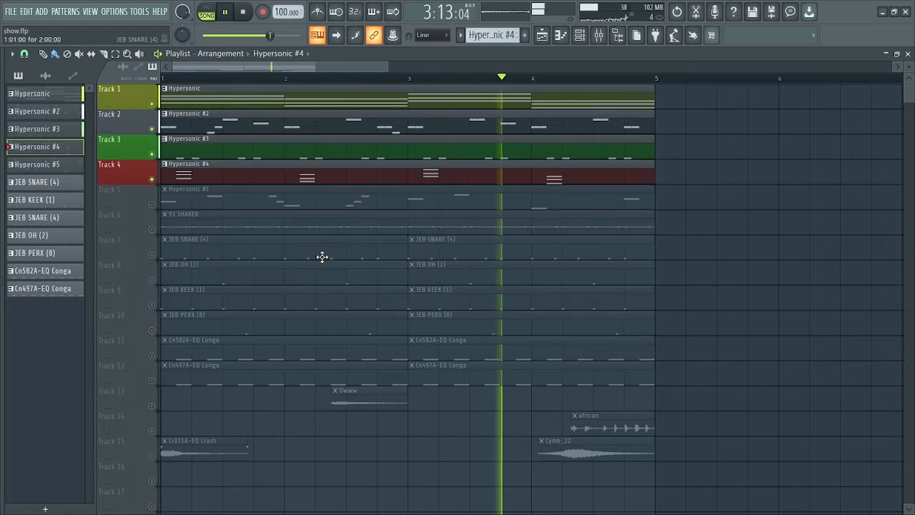
double_click(340, 180)
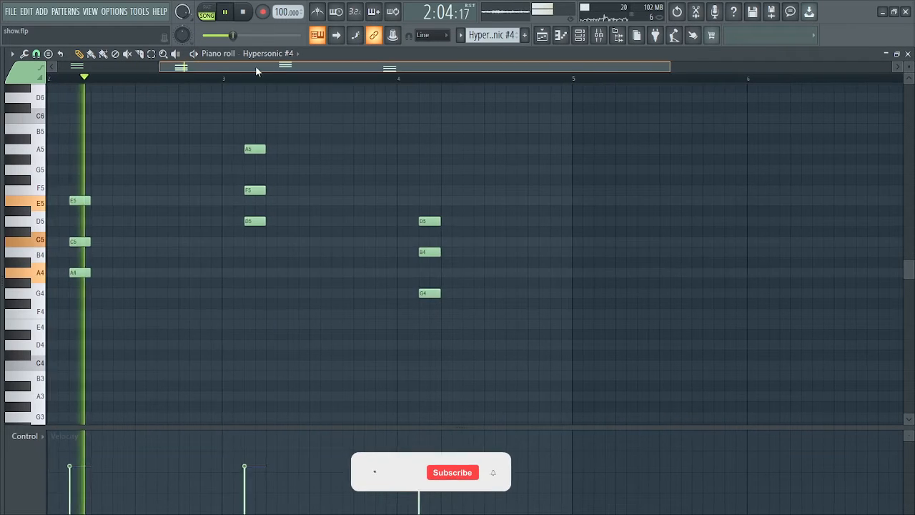
drag(277, 70, 169, 66)
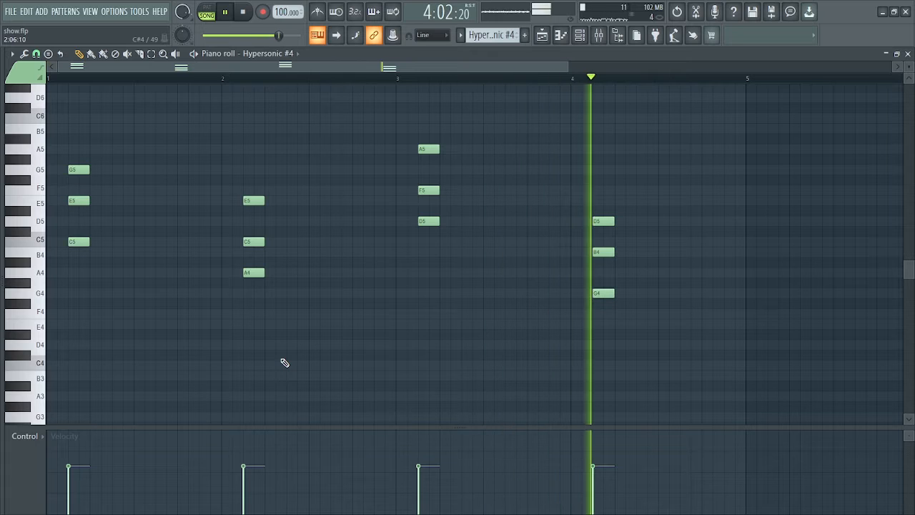
key(space)
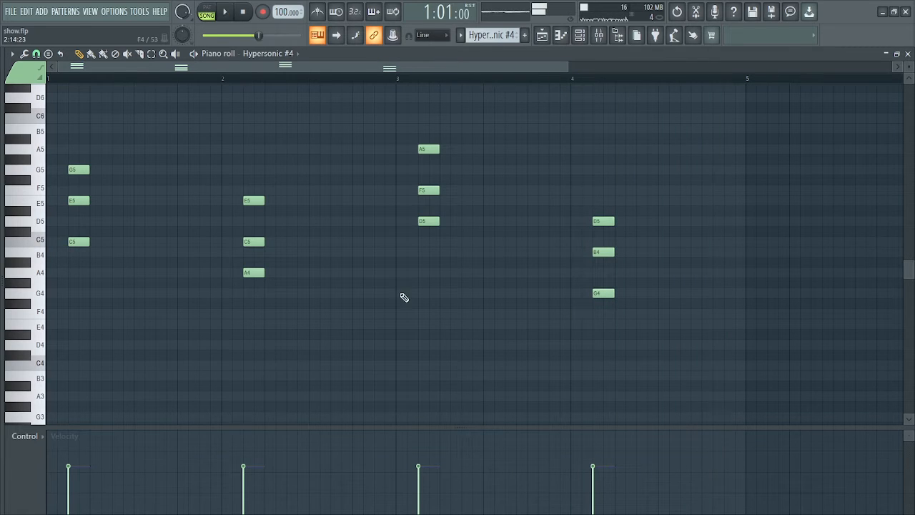
click(542, 36)
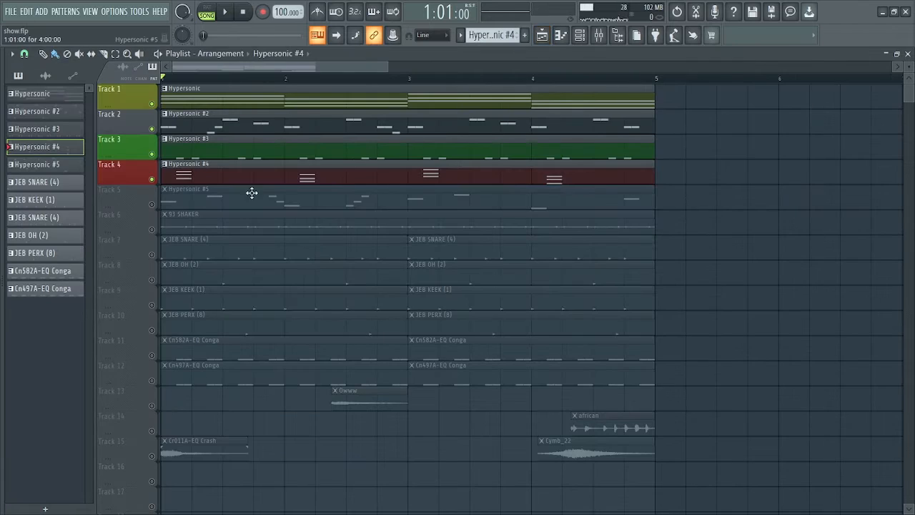
Solo Track 5 and play its Hypersonic #5 melody, ranging G4 to F5, in the piano roll
right_click(152, 204)
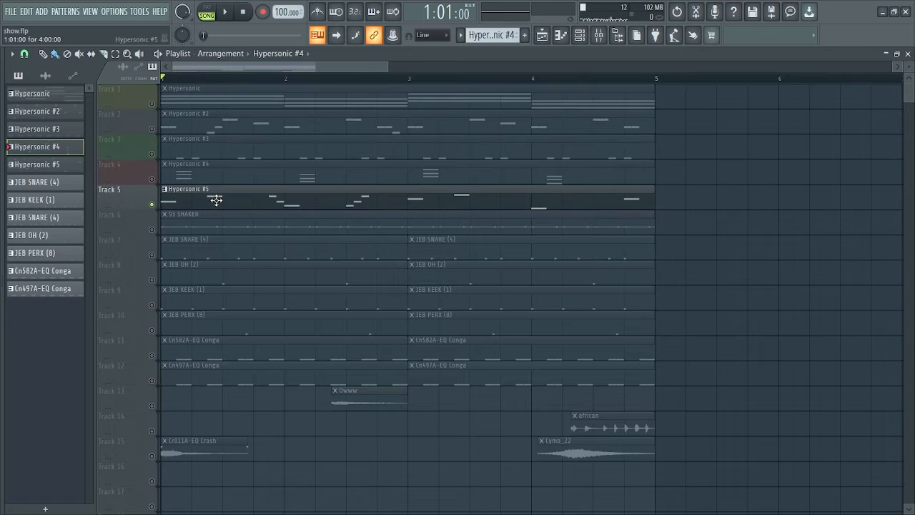
double_click(219, 202)
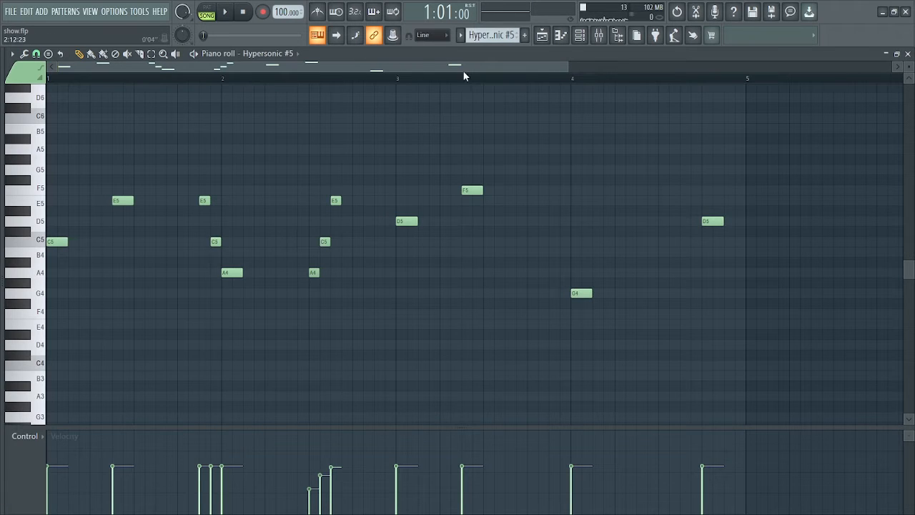
drag(565, 66, 512, 66)
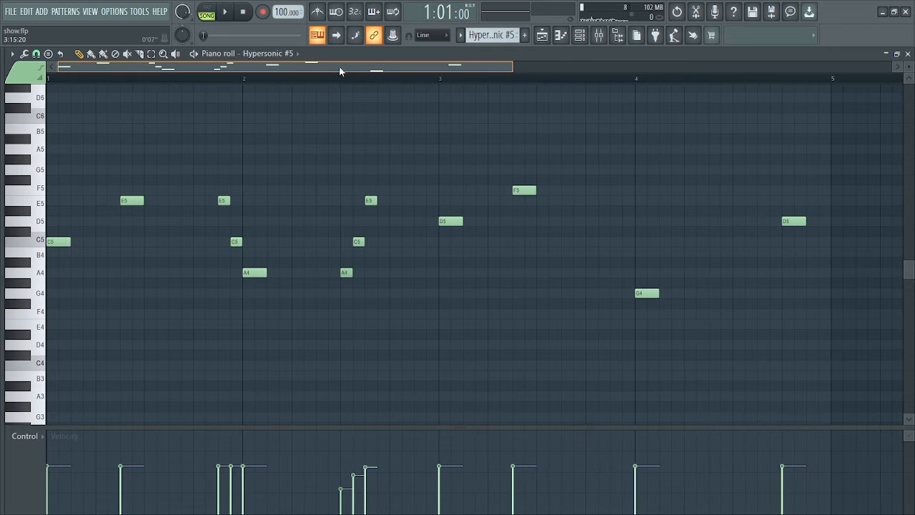
key(space)
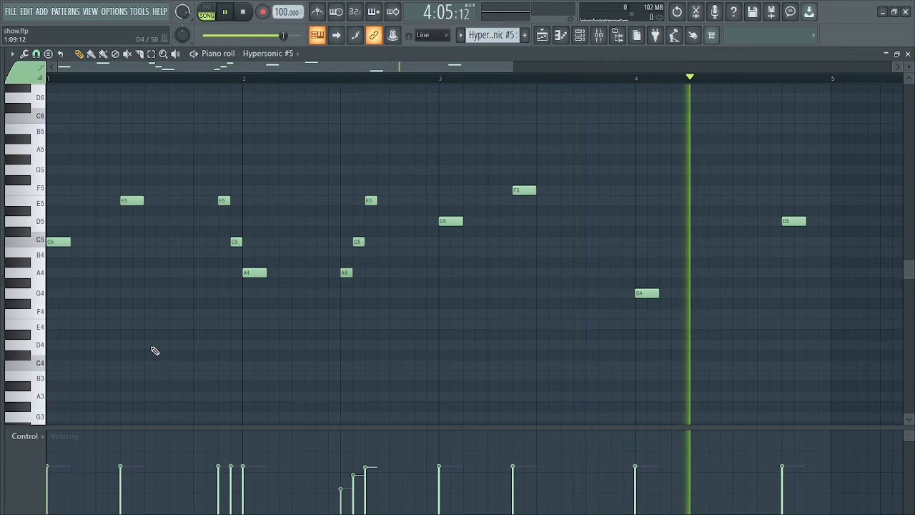
key(space)
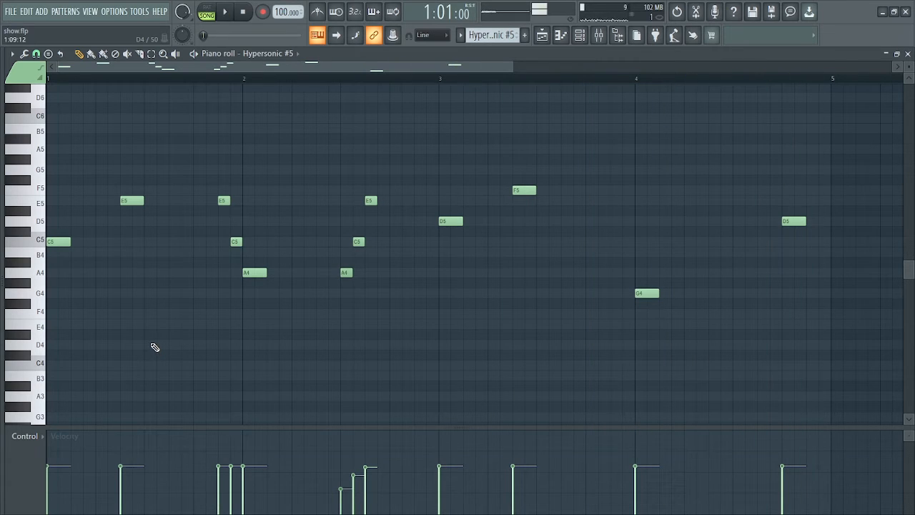
Unmute Tracks 1–5 so all five Hypersonic parts play together
click(548, 37)
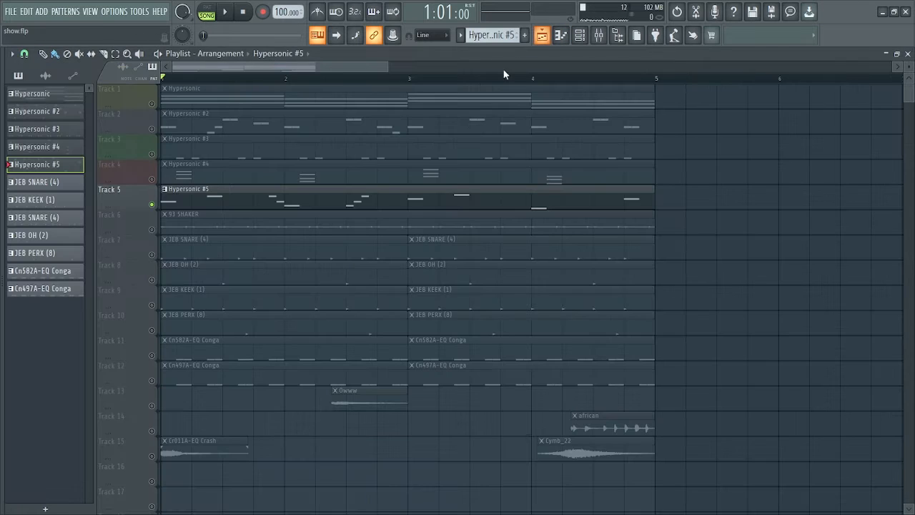
click(153, 104)
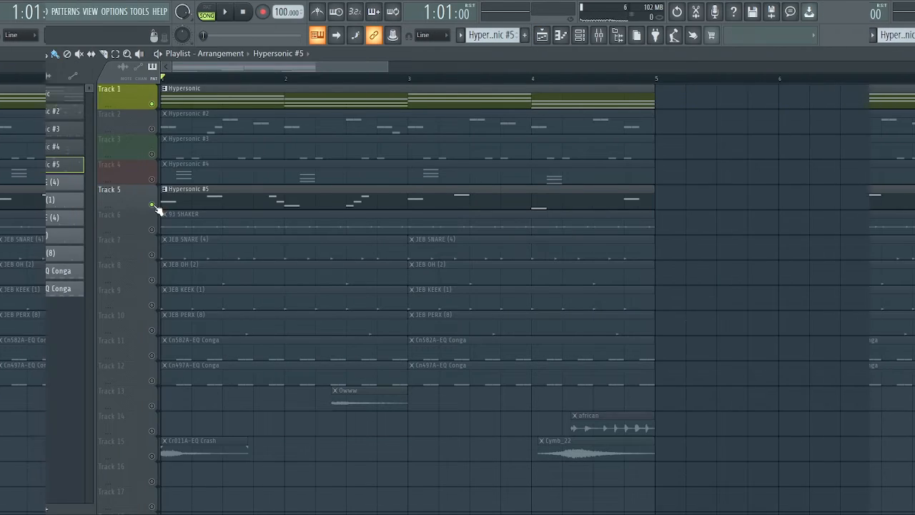
click(153, 205)
key(space)
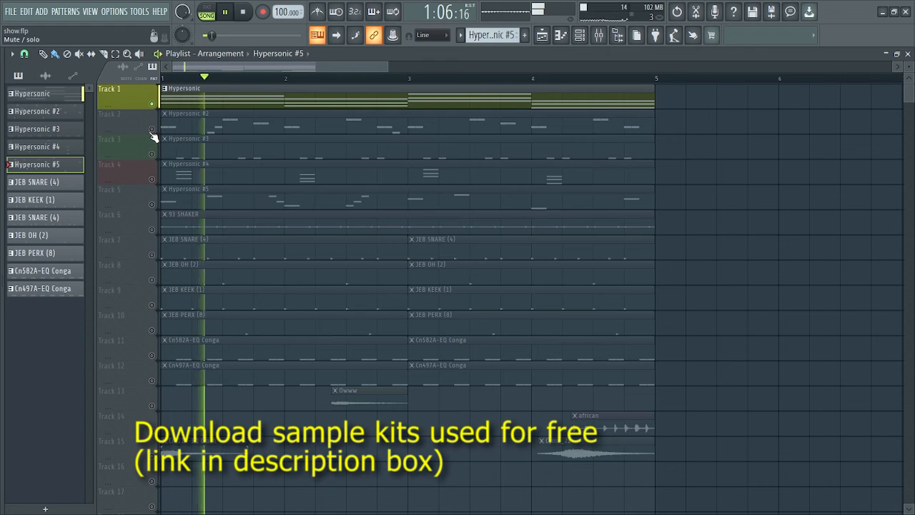
click(152, 131)
click(152, 155)
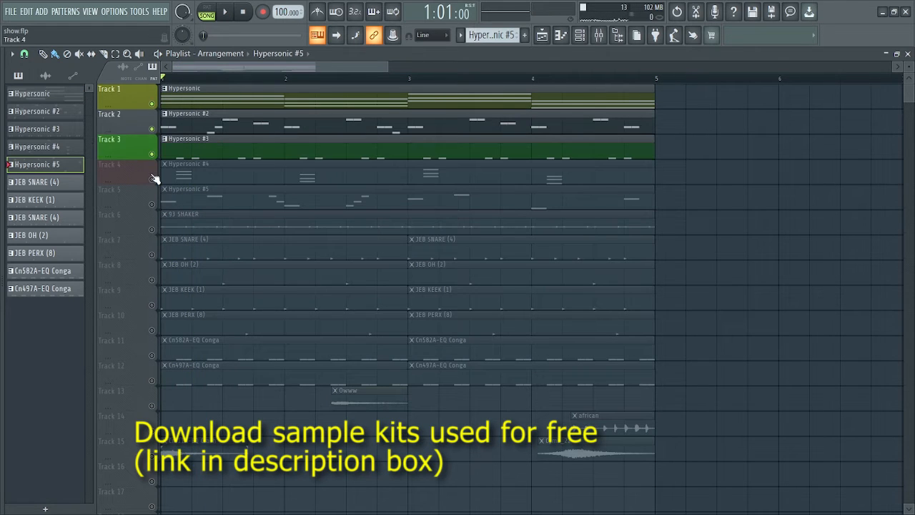
click(152, 180)
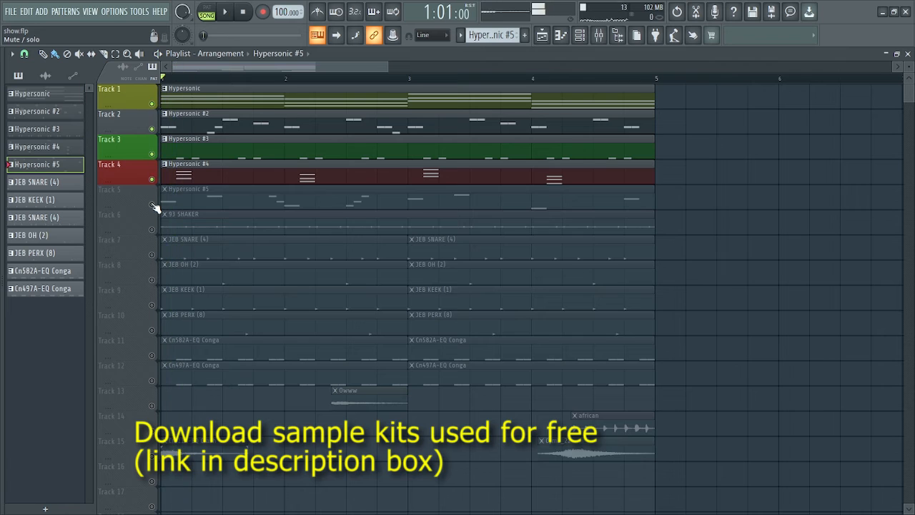
click(152, 205)
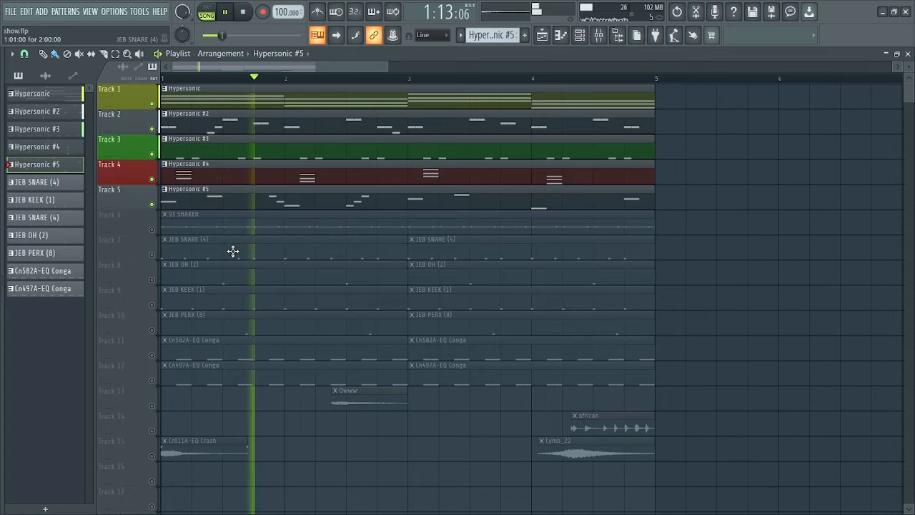
Review the 12-note Hypersonic #5 melody during playback, then stop and return to the playlist
double_click(289, 197)
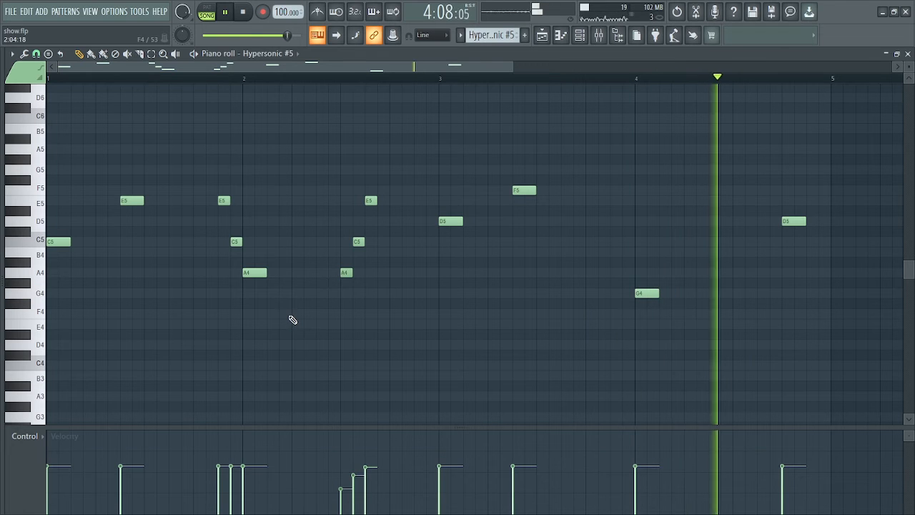
key(space)
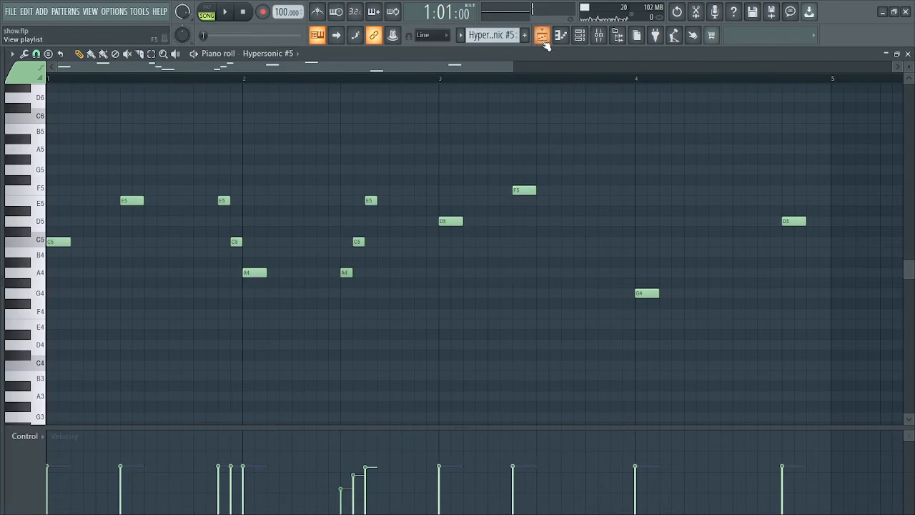
click(541, 38)
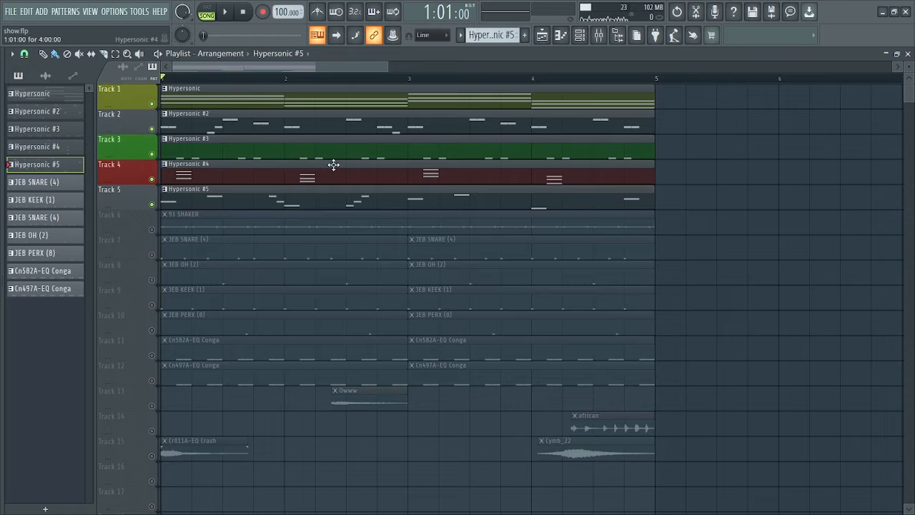
Audition the 93 SHAKER track solo, then unmute Tracks 1–5 and play them with it
click(151, 229)
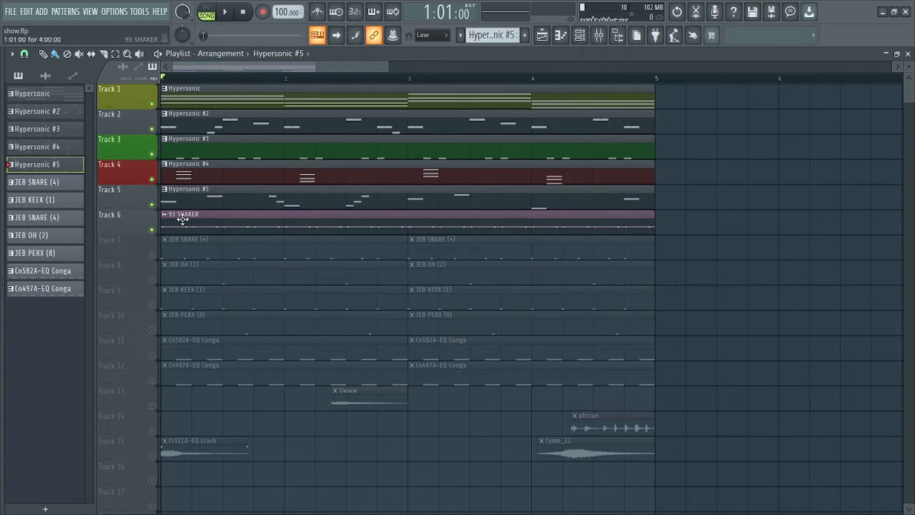
right_click(155, 231)
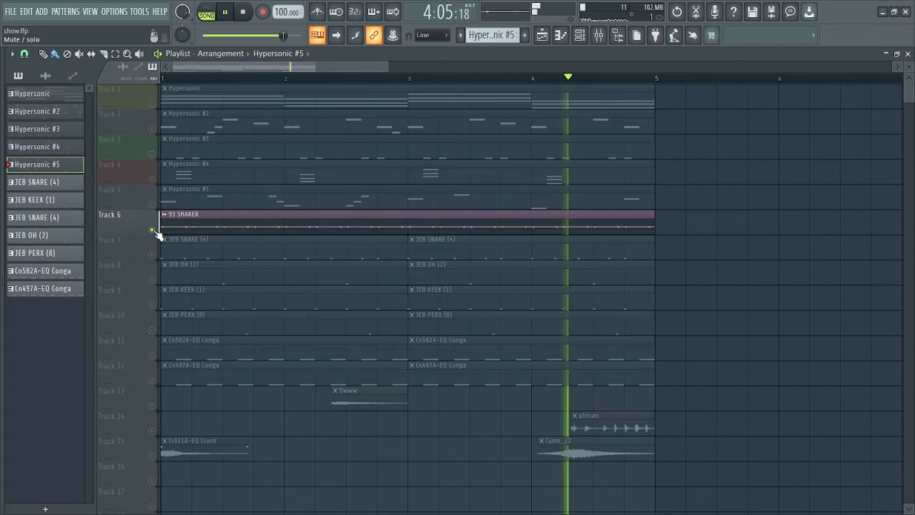
click(152, 104)
click(151, 129)
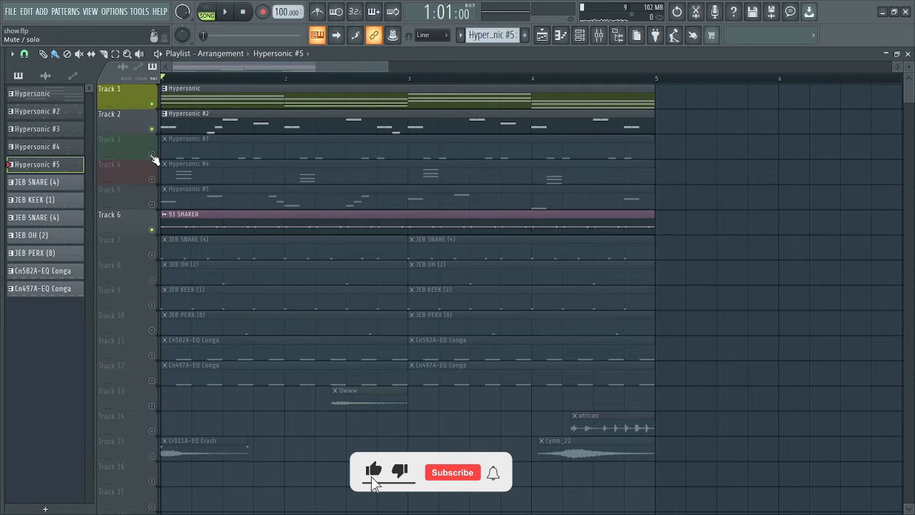
click(152, 153)
click(151, 179)
click(151, 204)
key(space)
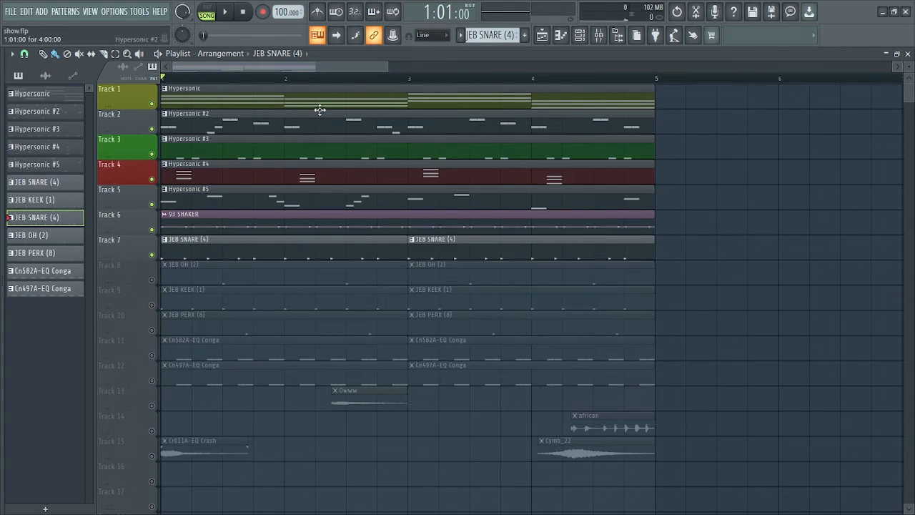
Solo the JEB SNARE track, then unmute Tracks 1–6 and play all seven tracks
right_click(153, 256)
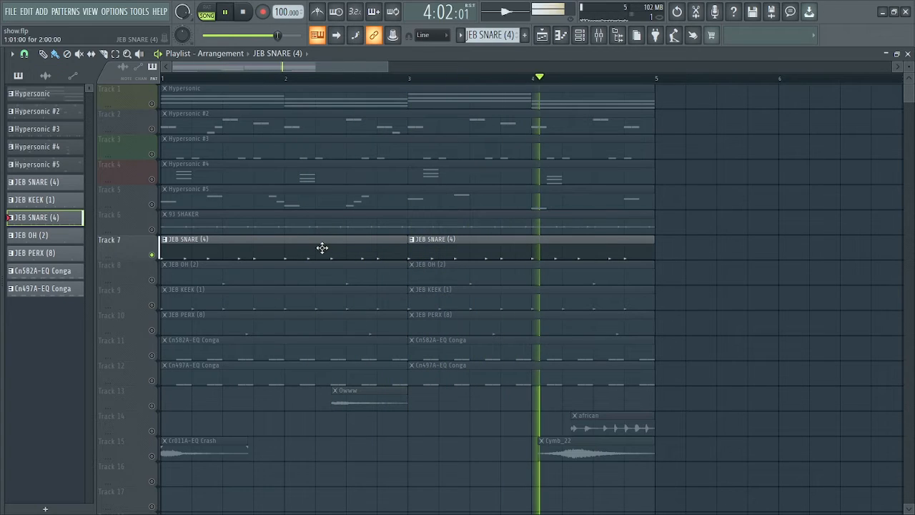
key(space)
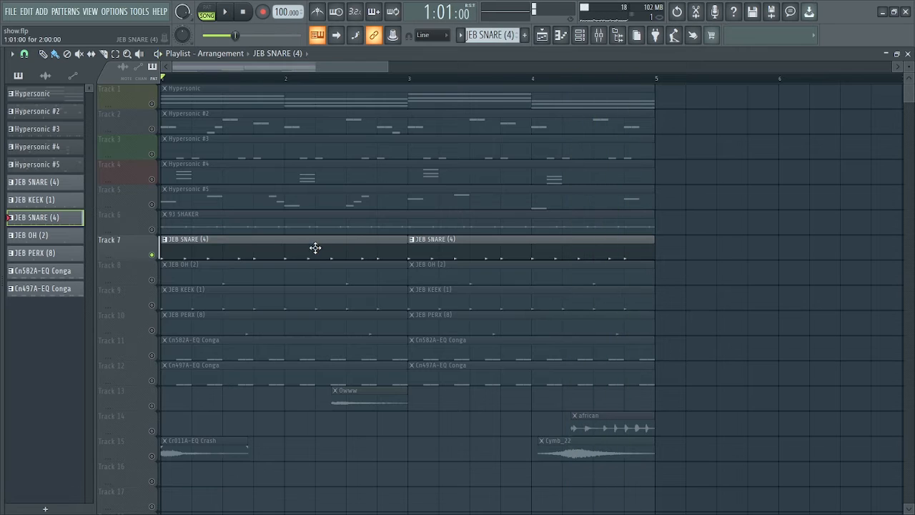
click(152, 103)
click(152, 129)
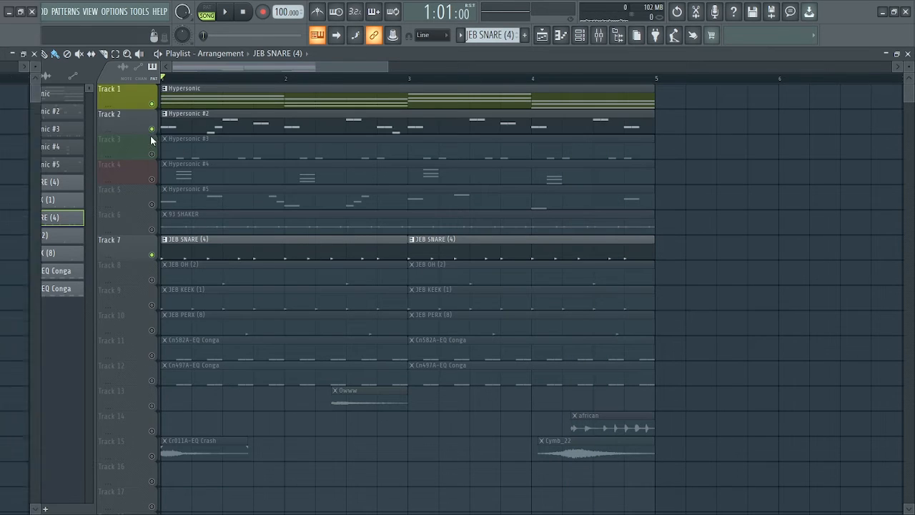
click(152, 154)
click(152, 179)
click(151, 204)
click(152, 230)
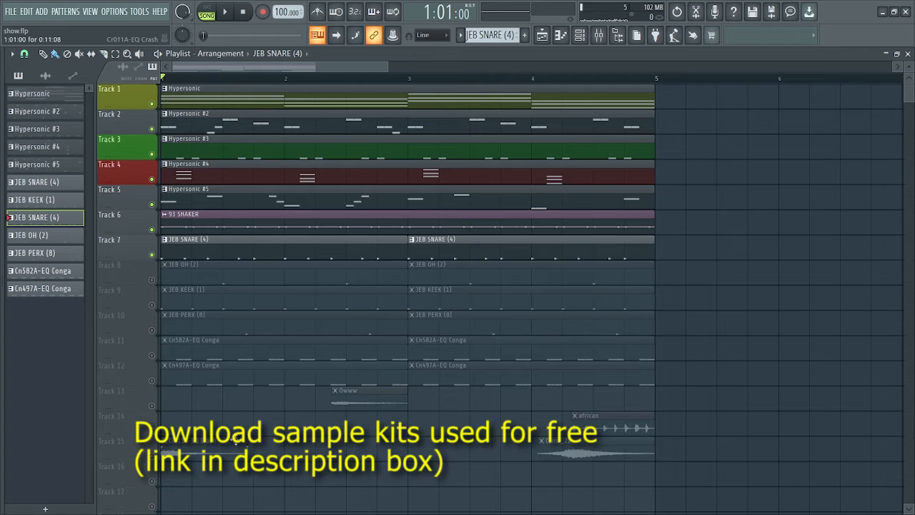
key(space)
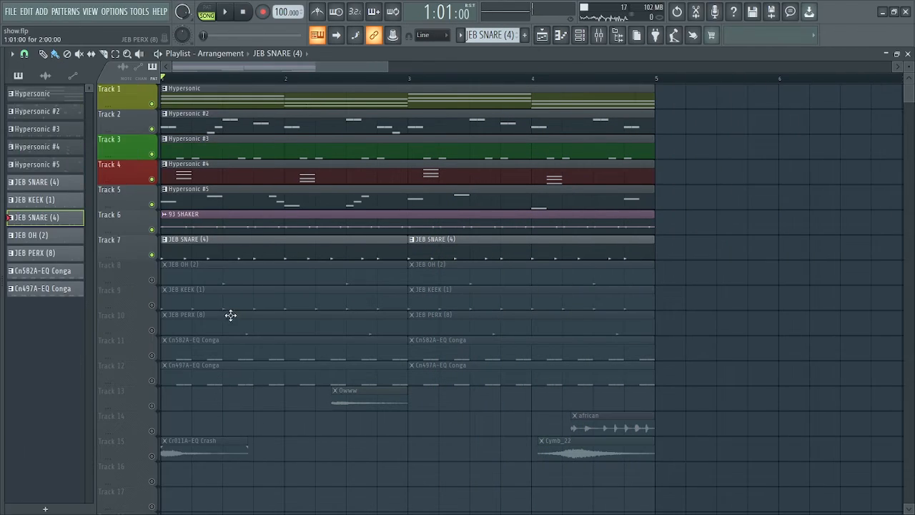
Unmute Track 8's JEB OH clips and audition them solo
click(153, 281)
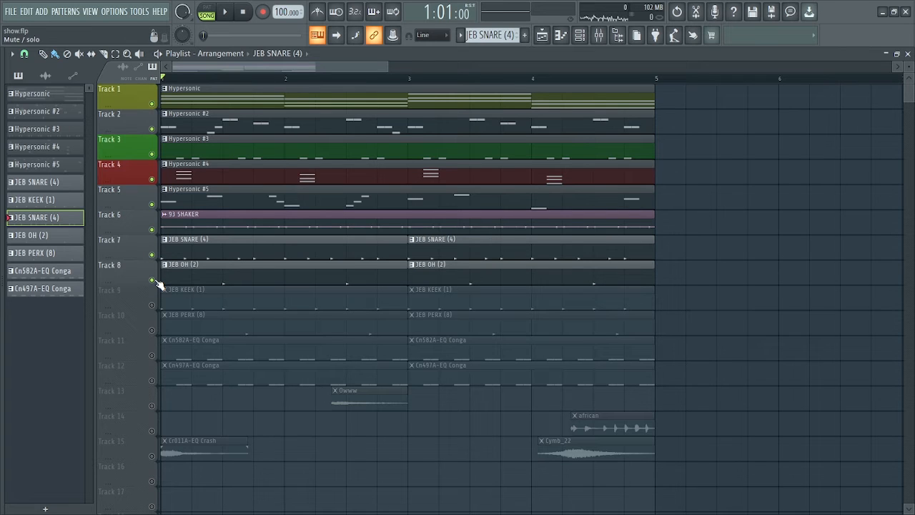
right_click(153, 281)
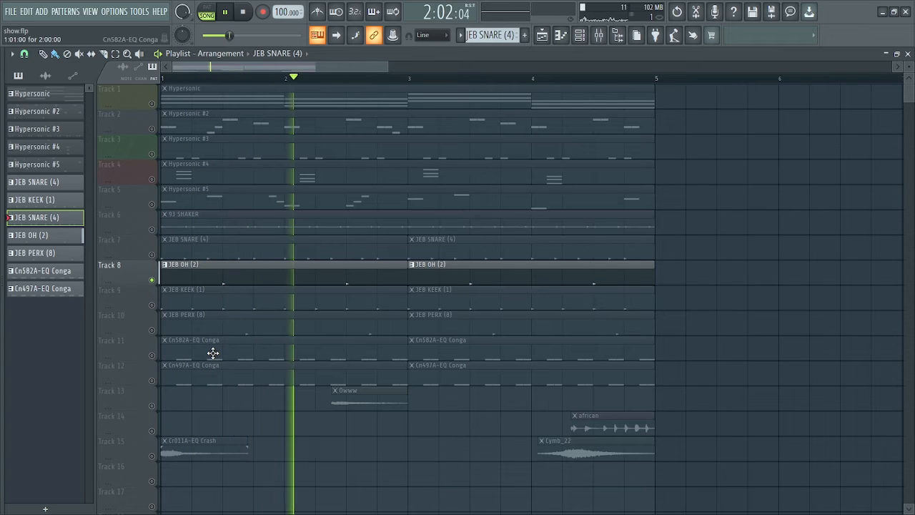
key(space)
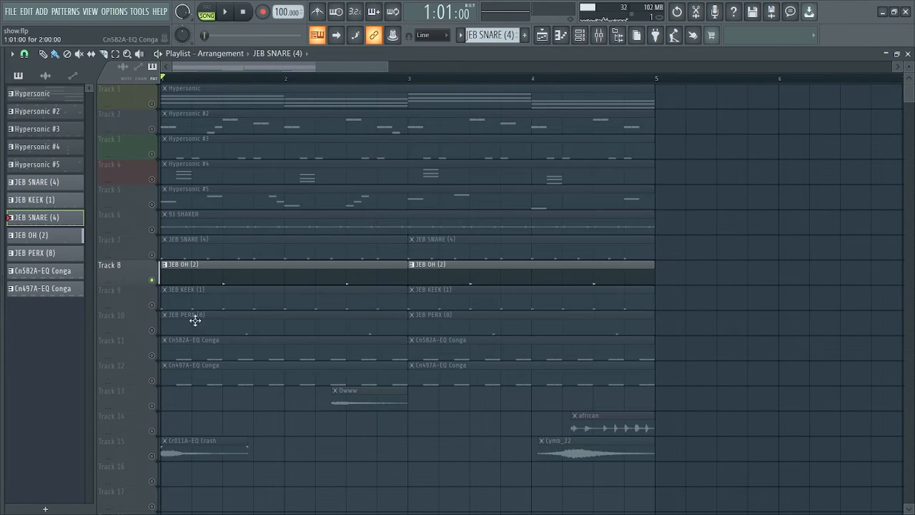
Unmute Tracks 7 through 1 and play the song with Tracks 1–8 audible
click(152, 256)
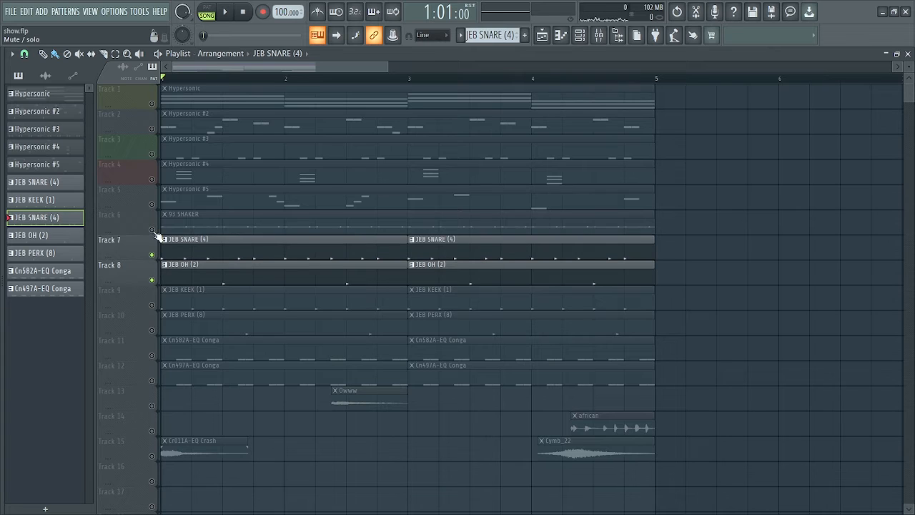
click(152, 229)
click(152, 204)
click(151, 179)
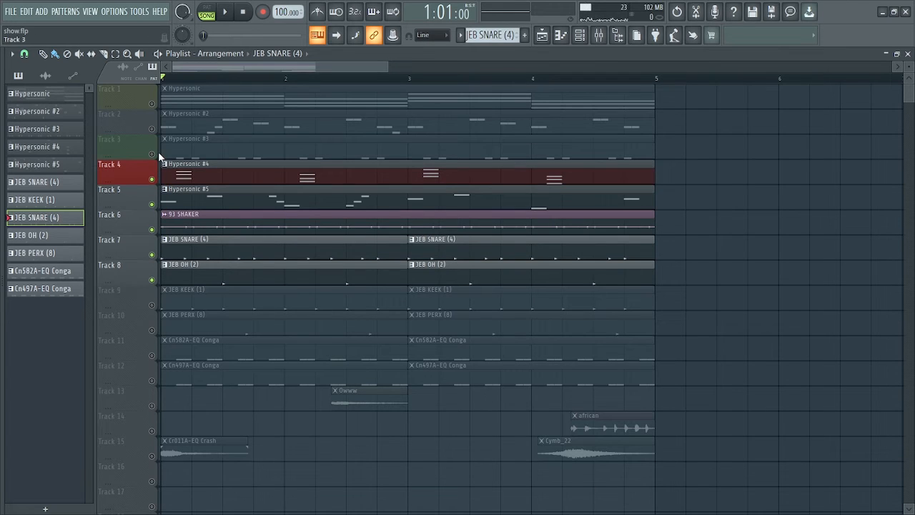
click(151, 153)
click(152, 128)
click(151, 103)
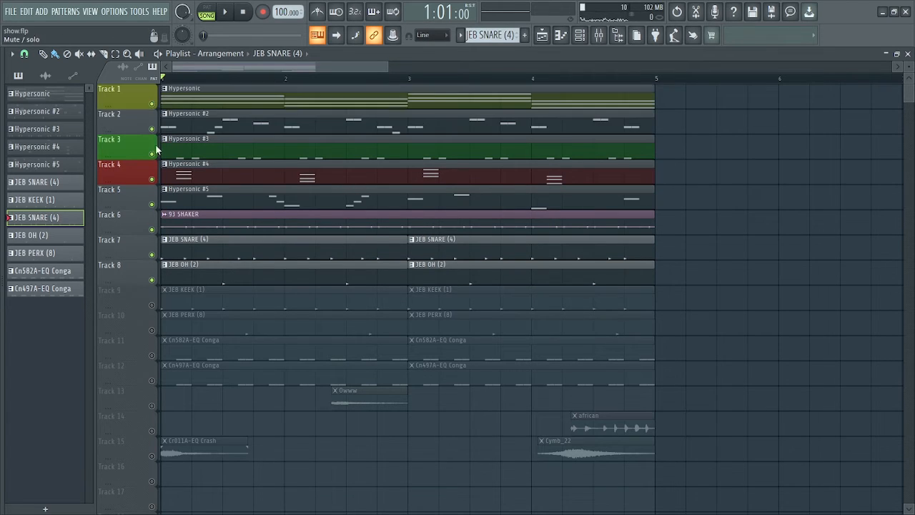
key(space)
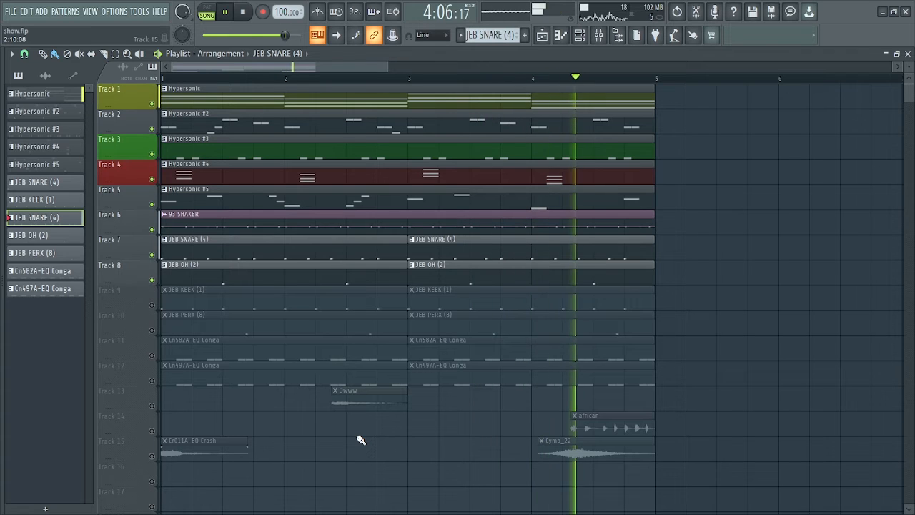
key(space)
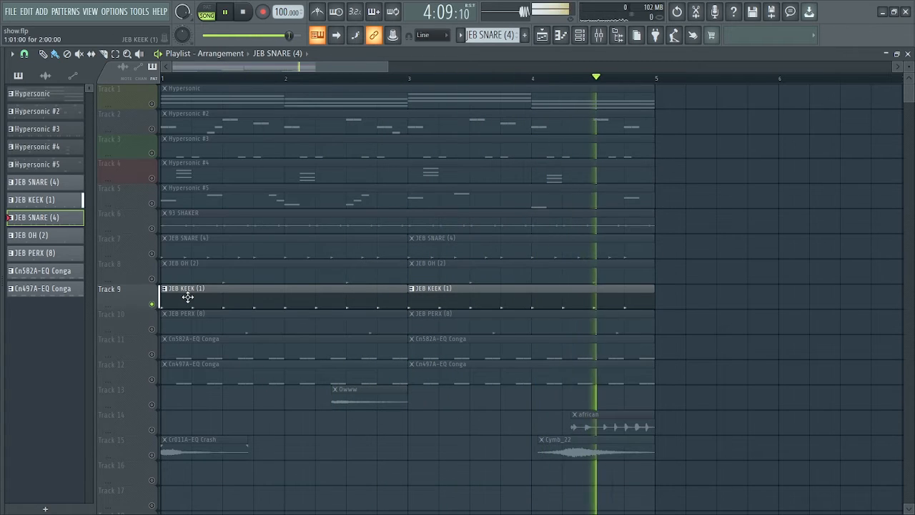
Unmute JEB PERX, both conga tracks and Track 7's JEB SNARE, auditioning them over the JEB KEEK kick
click(151, 330)
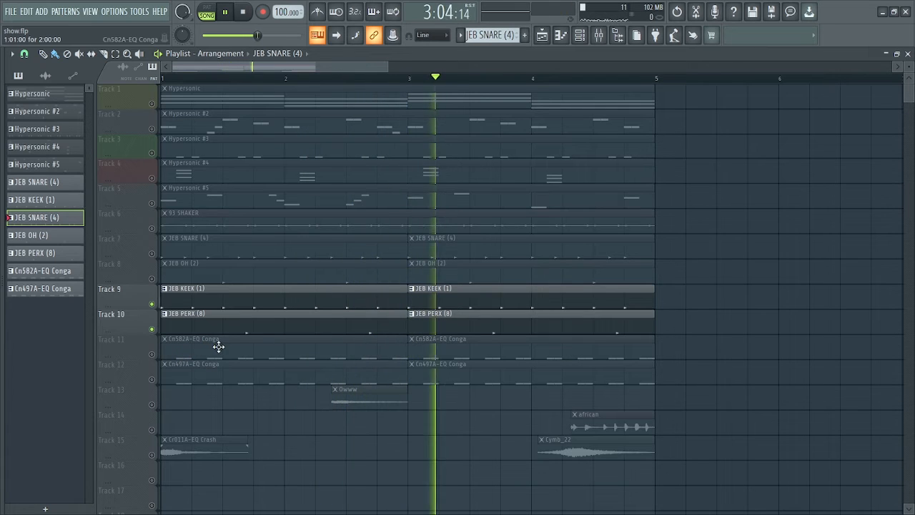
click(157, 357)
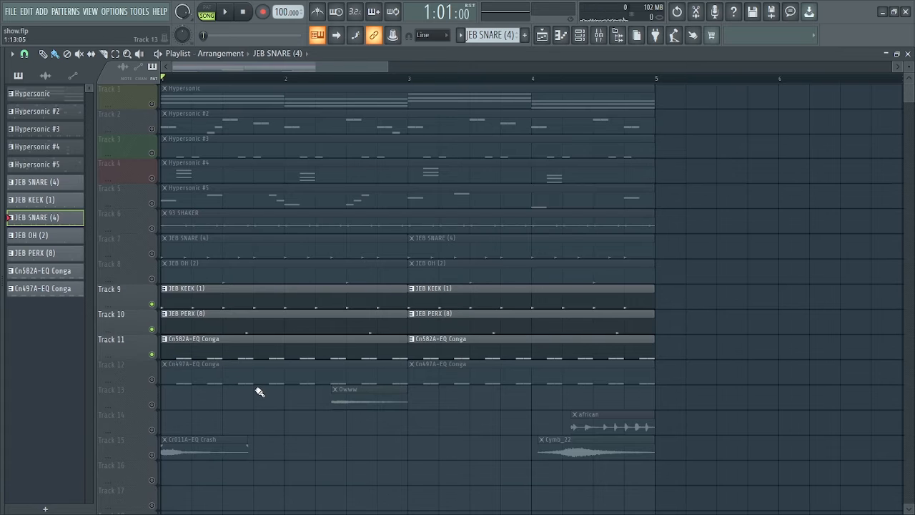
key(space)
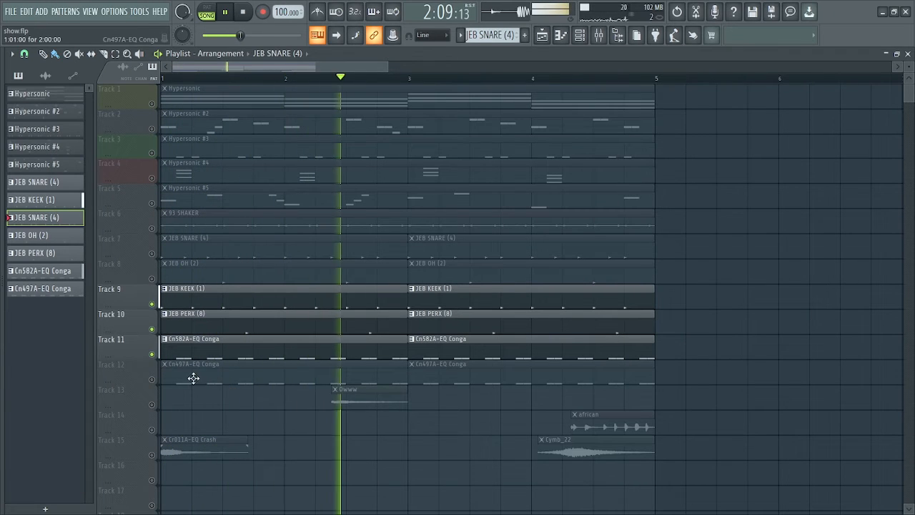
click(153, 379)
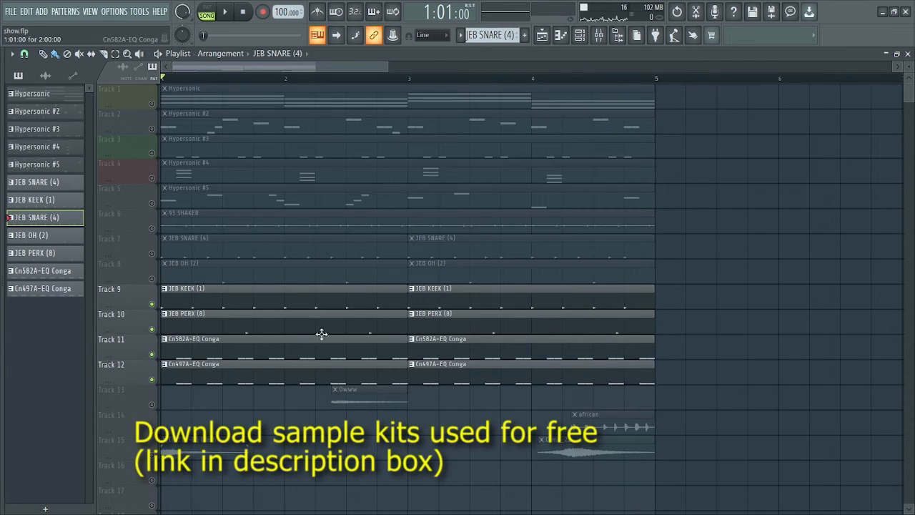
click(152, 254)
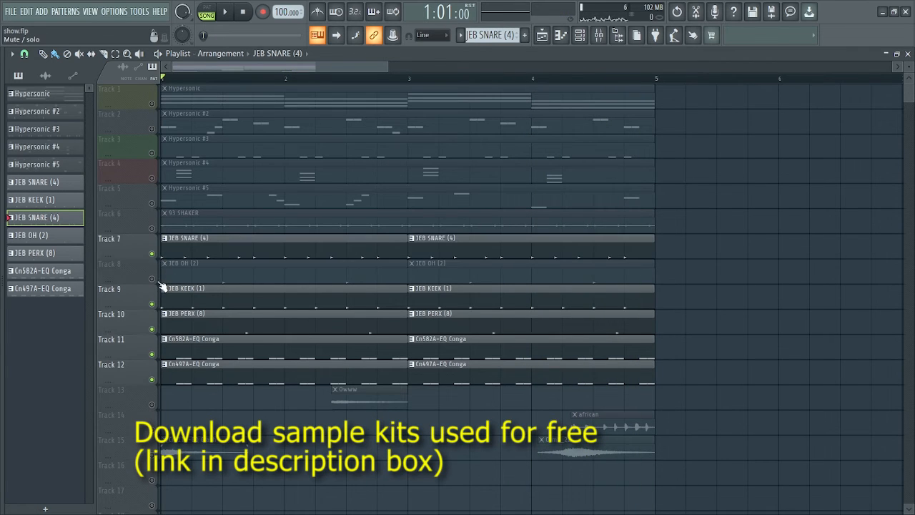
Unmute Track 8's JEB OH and play all the percussion tracks together
click(152, 279)
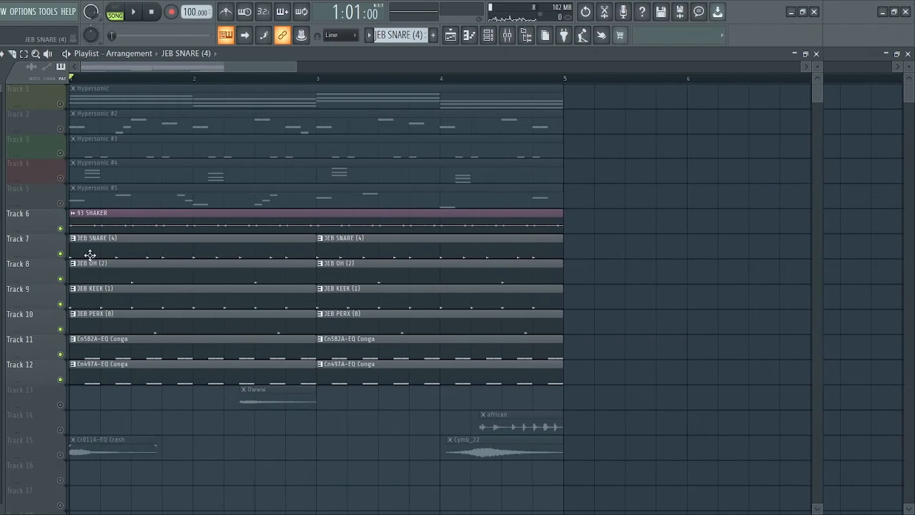
key(space)
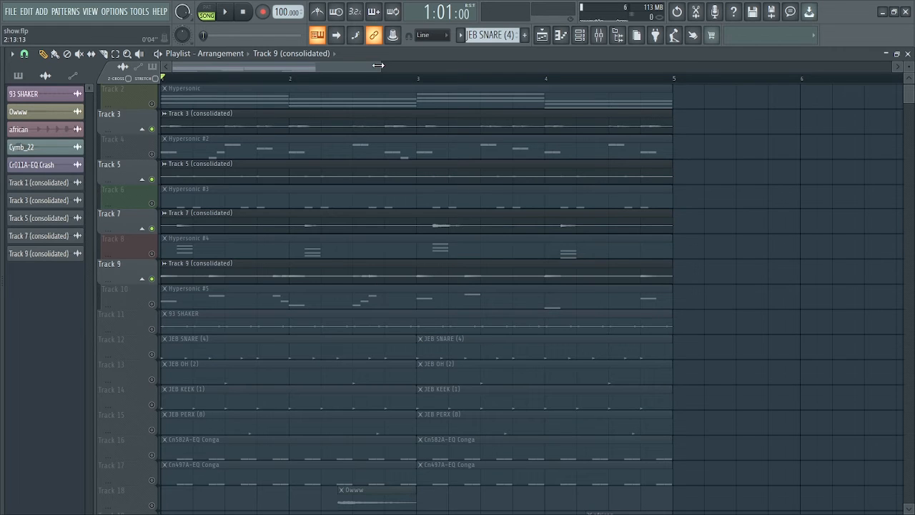
drag(373, 64, 356, 64)
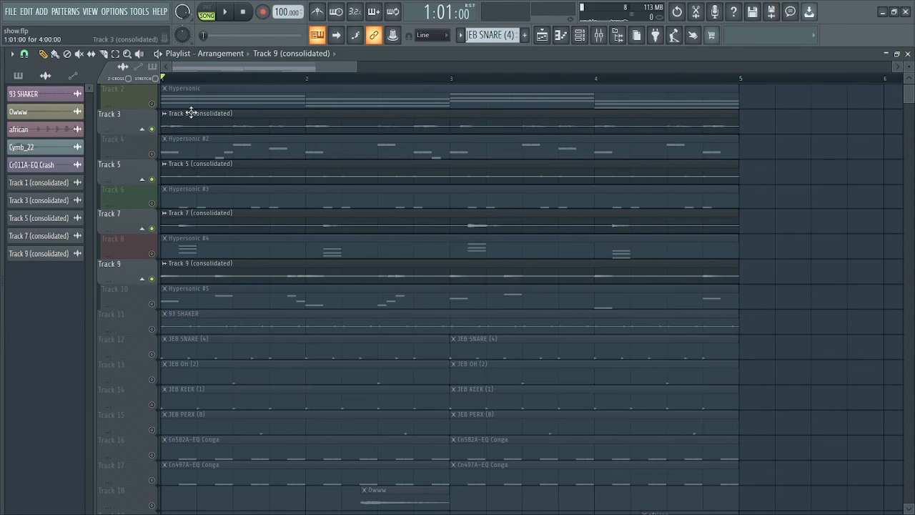
Solo Track 2, then solo Track 3 instead
right_click(152, 104)
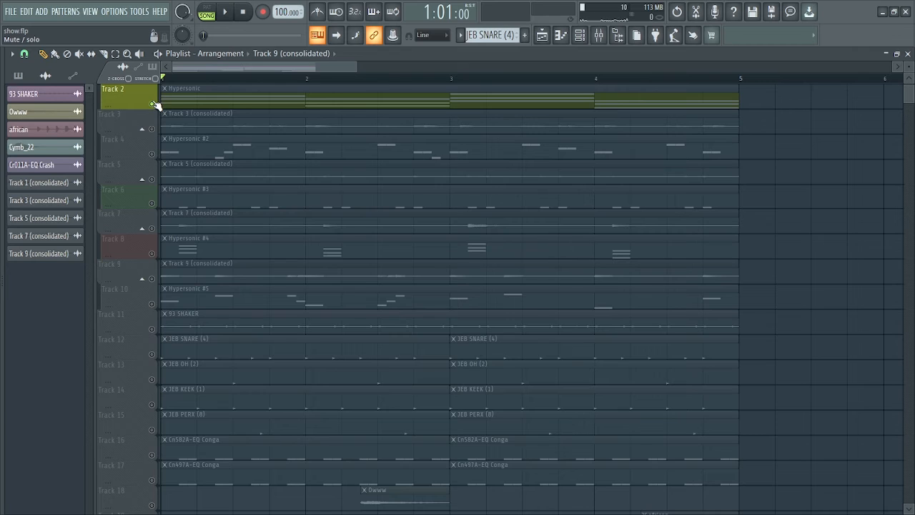
right_click(152, 130)
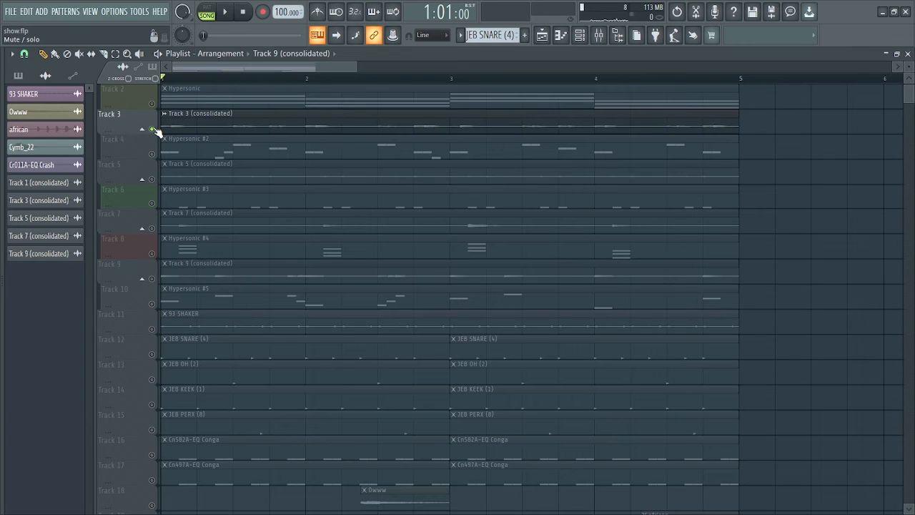
drag(353, 67, 330, 66)
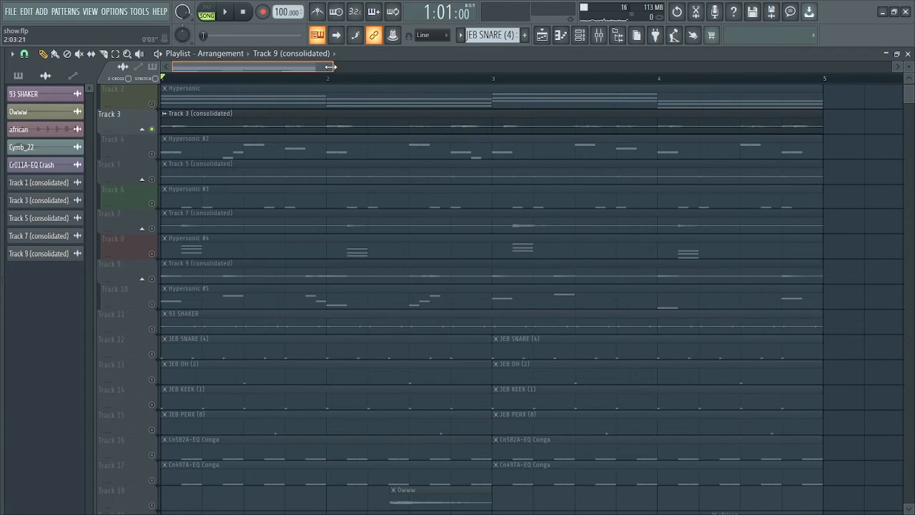
Delete the Hypersonic, Hypersonic #2, #3, #4 and #5 pattern clips from the playlist
right_click(232, 141)
right_click(245, 104)
right_click(224, 256)
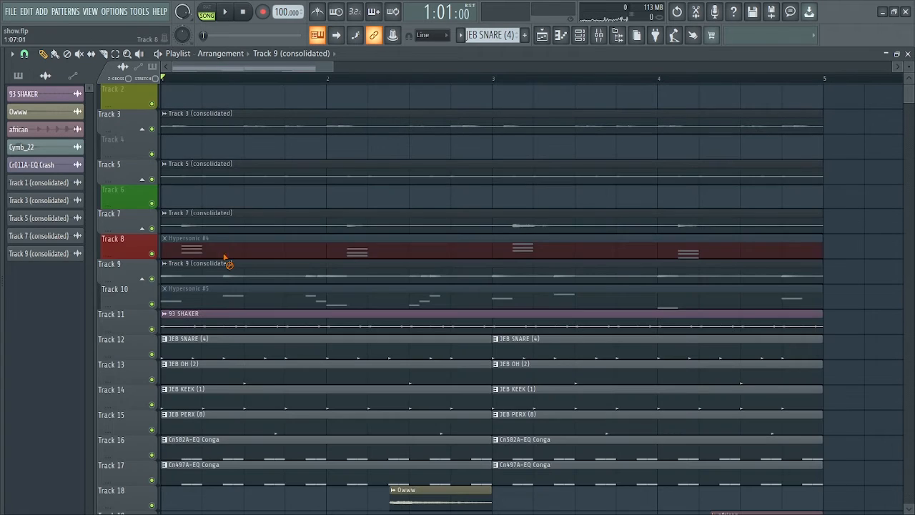
right_click(224, 255)
right_click(251, 304)
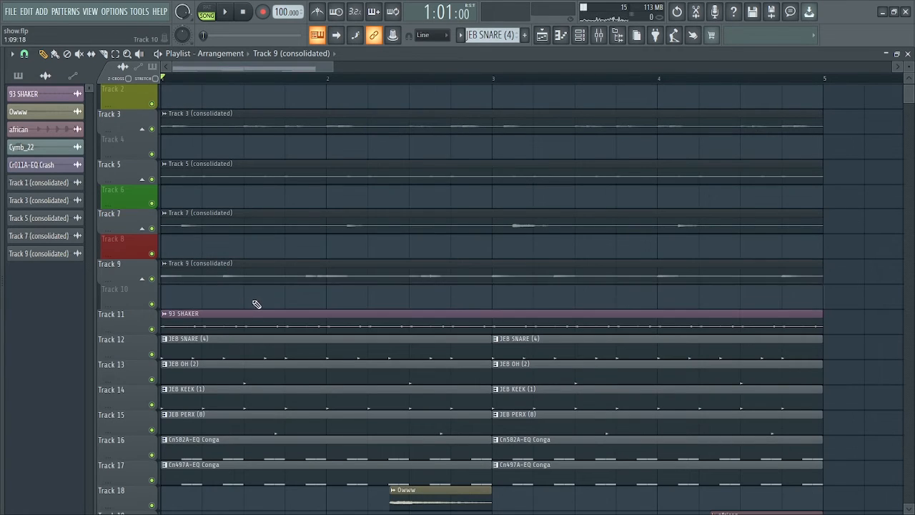
scroll(264, 126, up, 1)
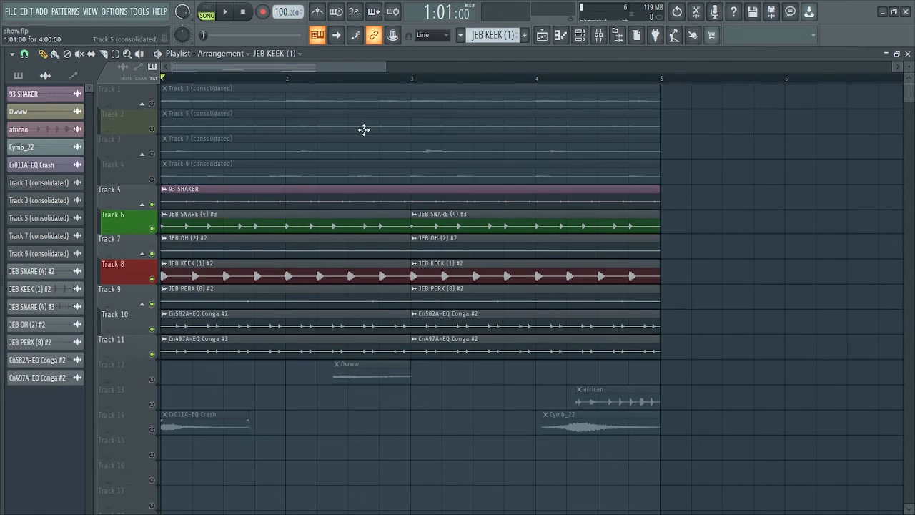
Solo Track 5's 93 SHAKER so it plays alone
right_click(152, 205)
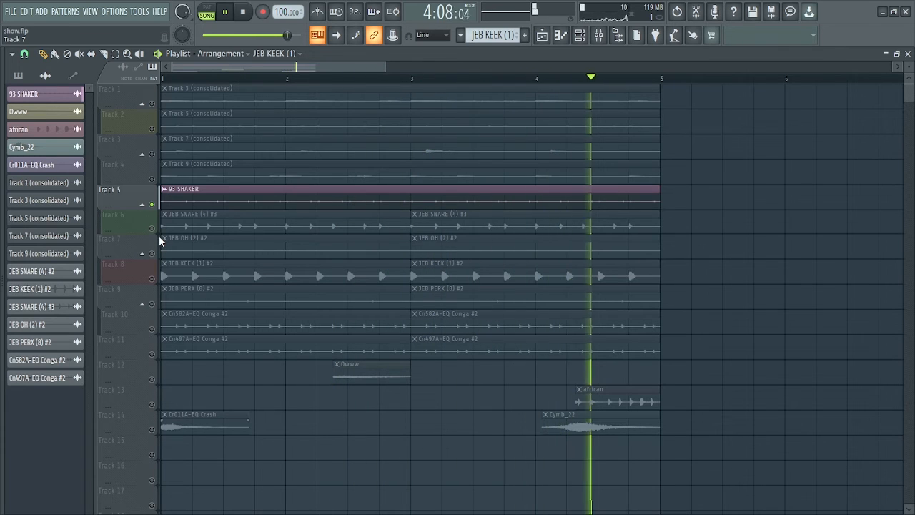
Unmute Track 6's JEB SNARE (4) #3 and Track 7's JEB OH (2) #2, auditioning each
key(space)
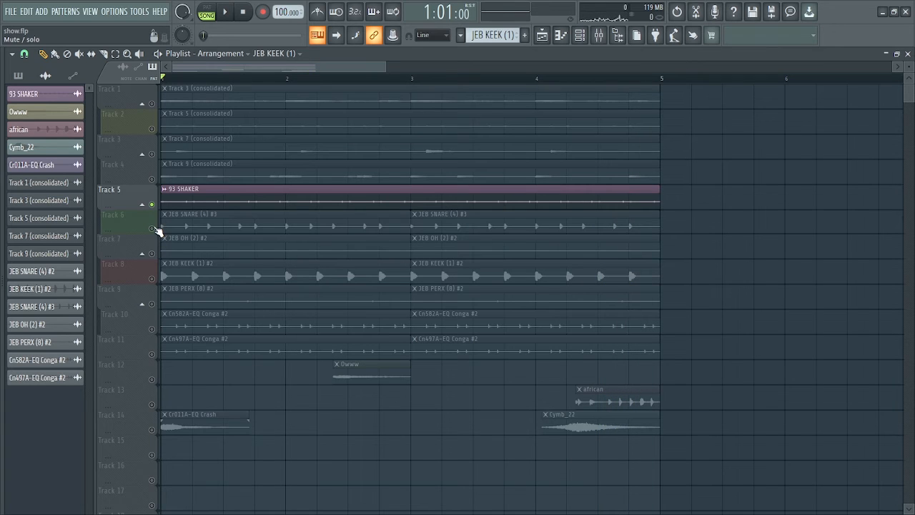
click(154, 228)
key(space)
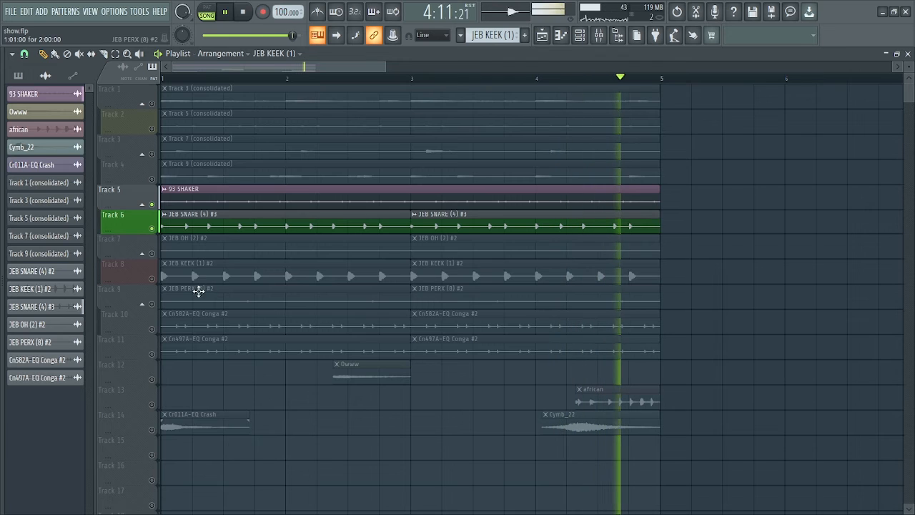
click(152, 254)
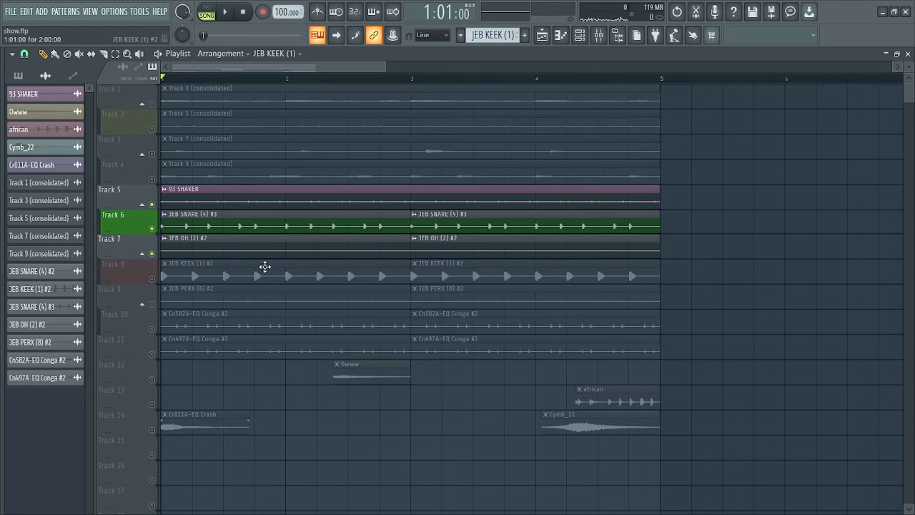
key(space)
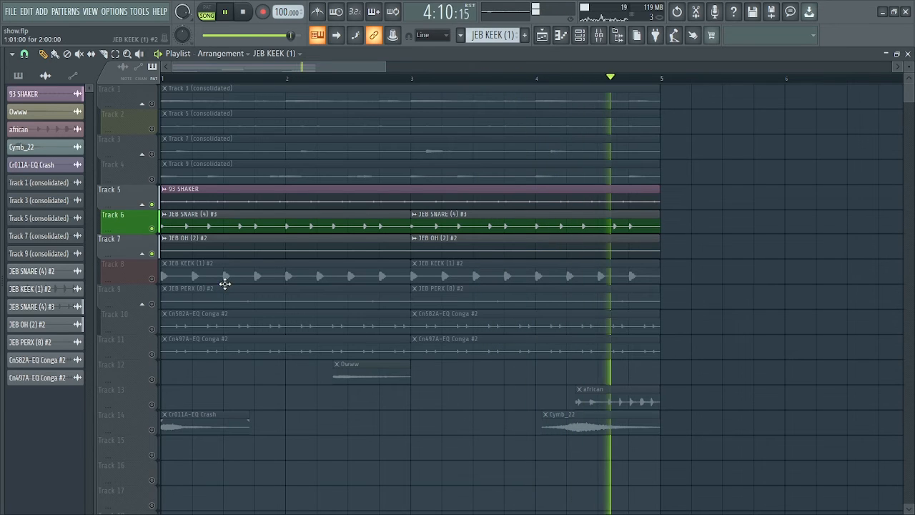
Unmute the JEB KEEK, JEB PERX and both conga tracks
click(152, 279)
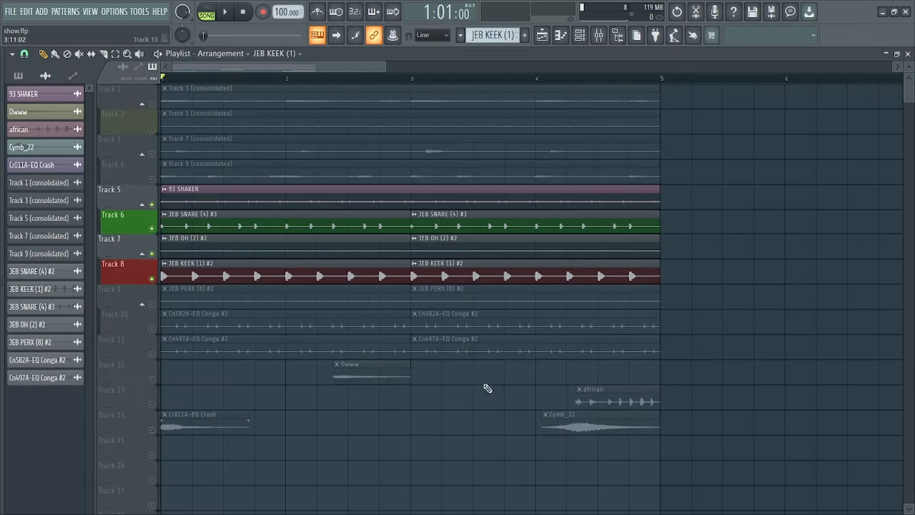
click(152, 305)
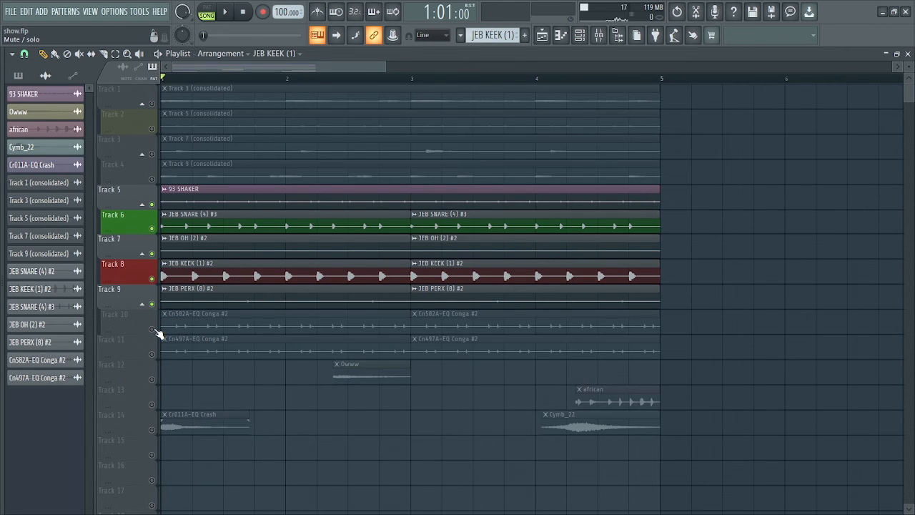
click(152, 329)
click(152, 354)
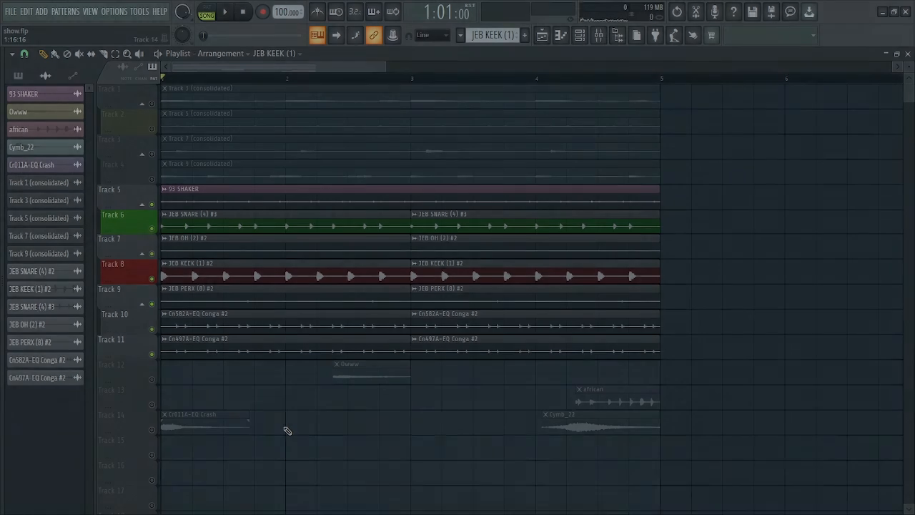
Play the whole arrangement through once, then stop playback
key(space)
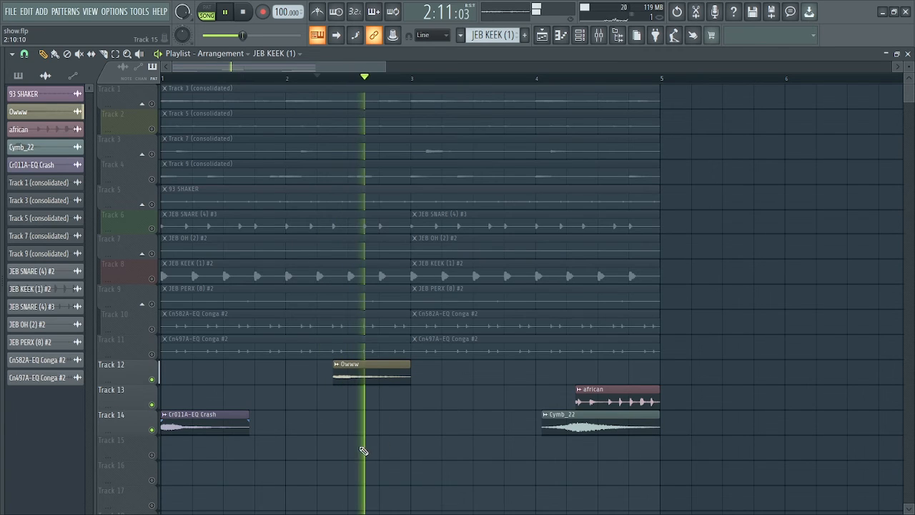
key(space)
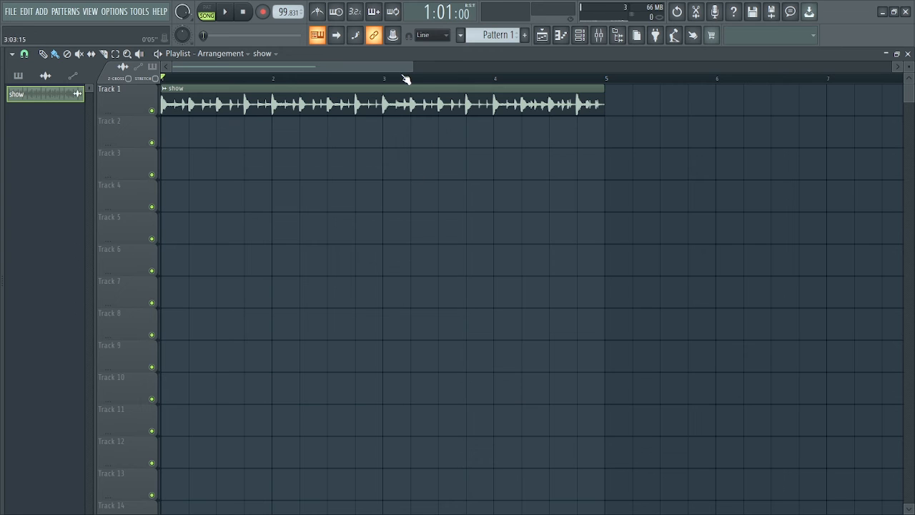
drag(410, 65, 393, 68)
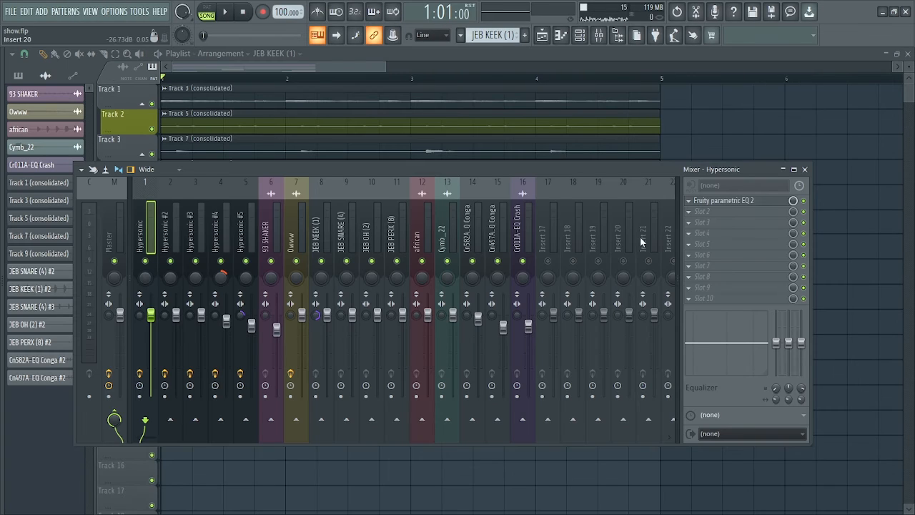
Inspect the Hypersonic insert's Fruity parametric EQ 2
click(733, 204)
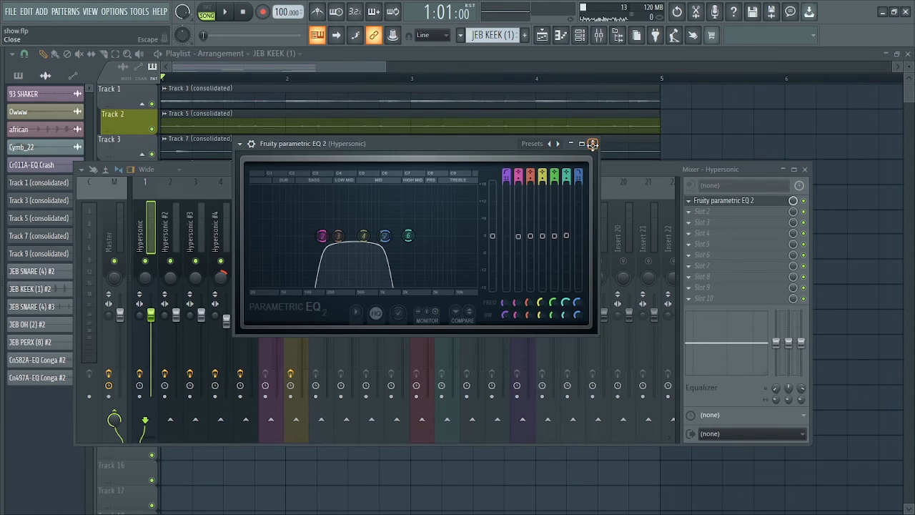
click(592, 143)
click(752, 201)
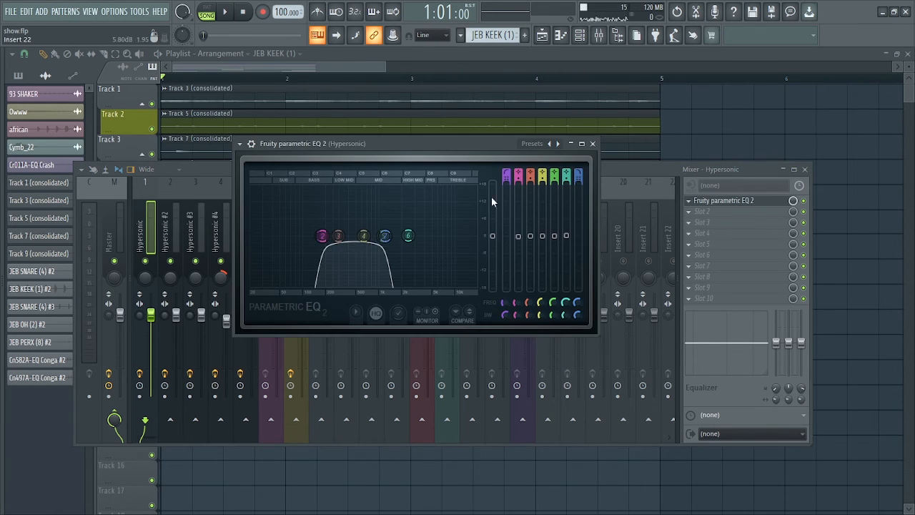
drag(419, 148, 437, 218)
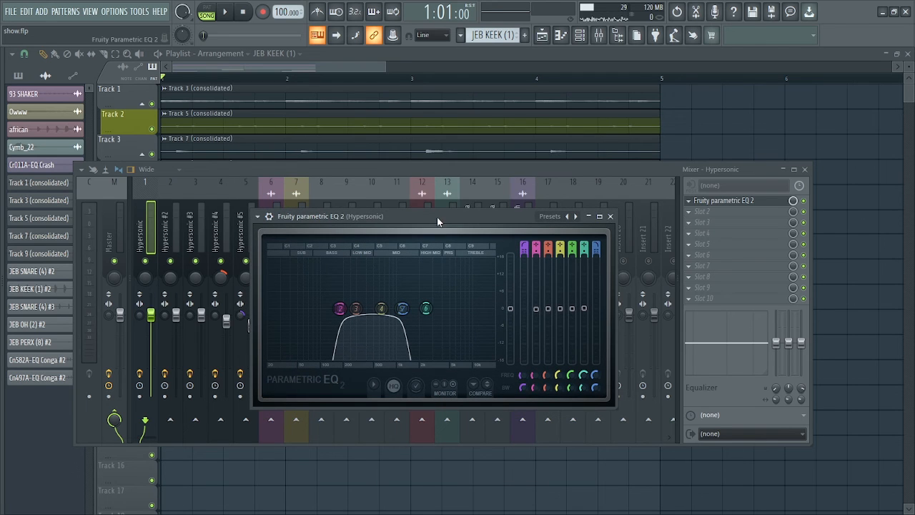
click(609, 216)
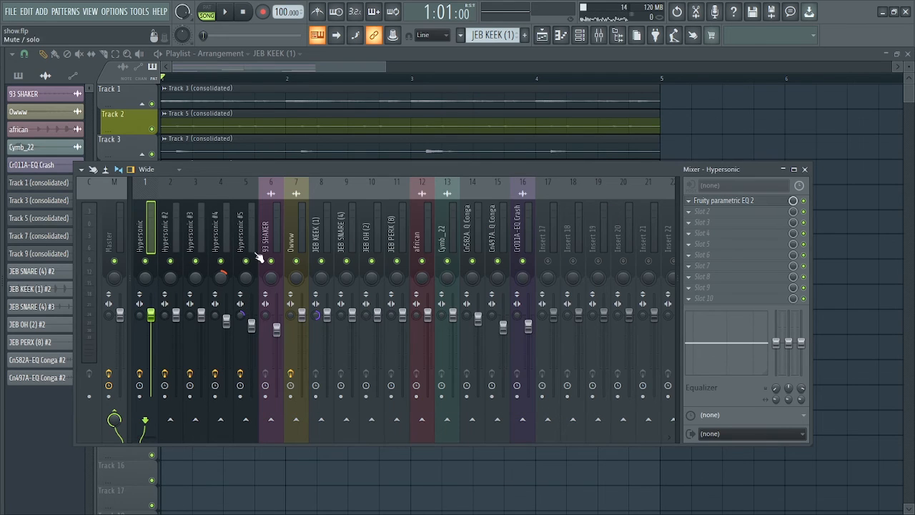
Inspect Fruity Reeverb 2 and the parametric EQ on the Hypersonic #2 insert
click(171, 229)
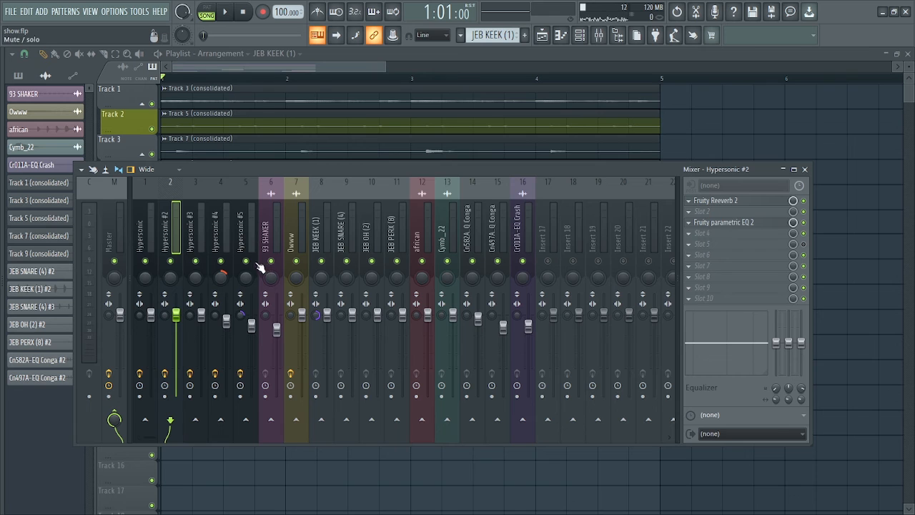
click(715, 203)
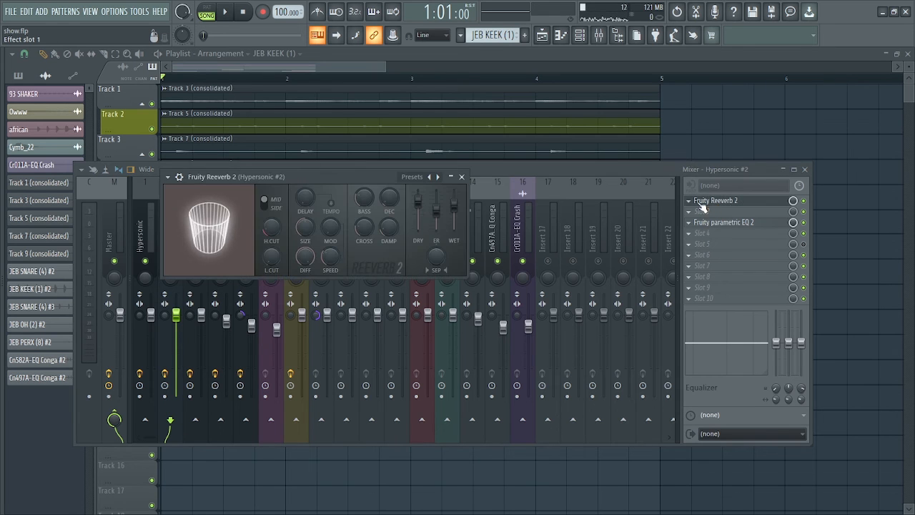
drag(349, 177, 448, 279)
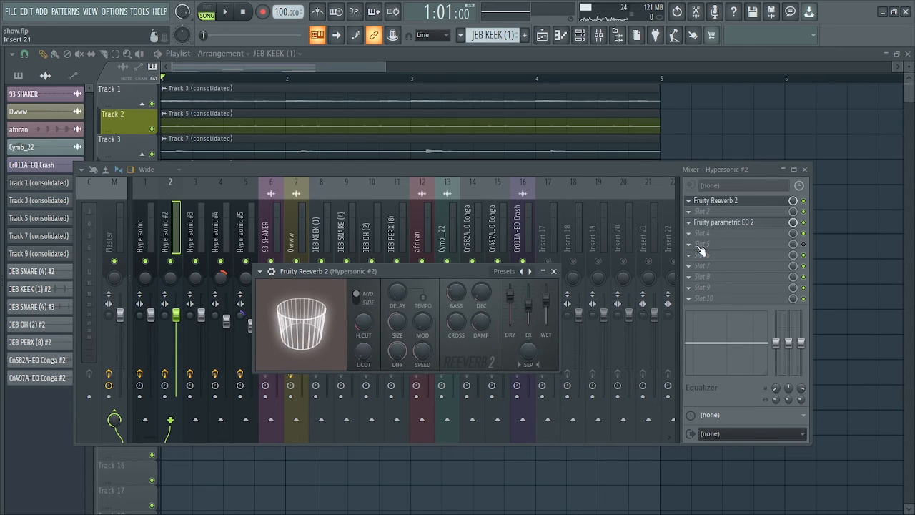
click(731, 224)
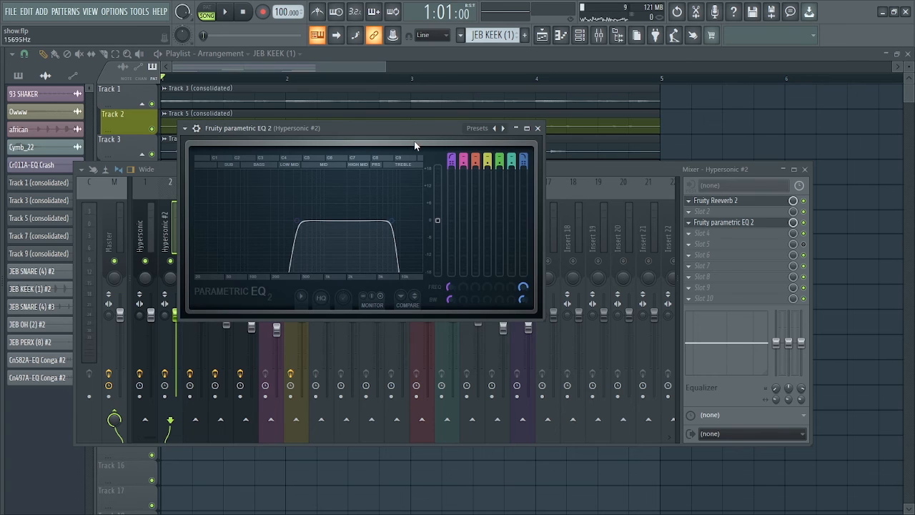
drag(411, 135, 427, 183)
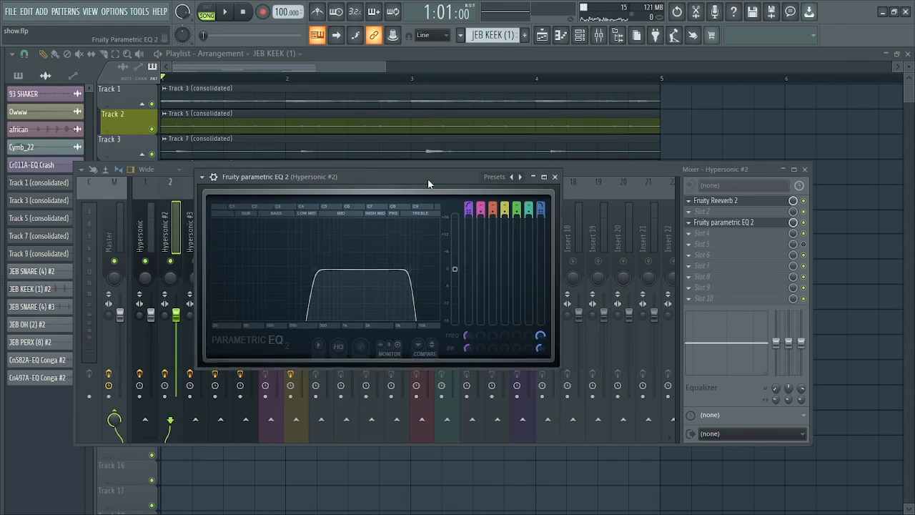
click(554, 176)
Check Hypersonic #3's effects, close the mixer and reverb window, and open the File menu
click(198, 240)
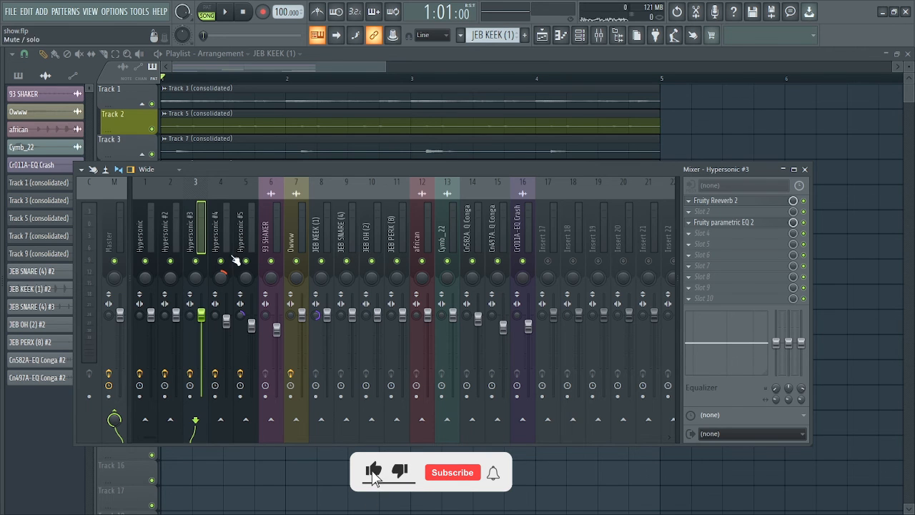
click(805, 170)
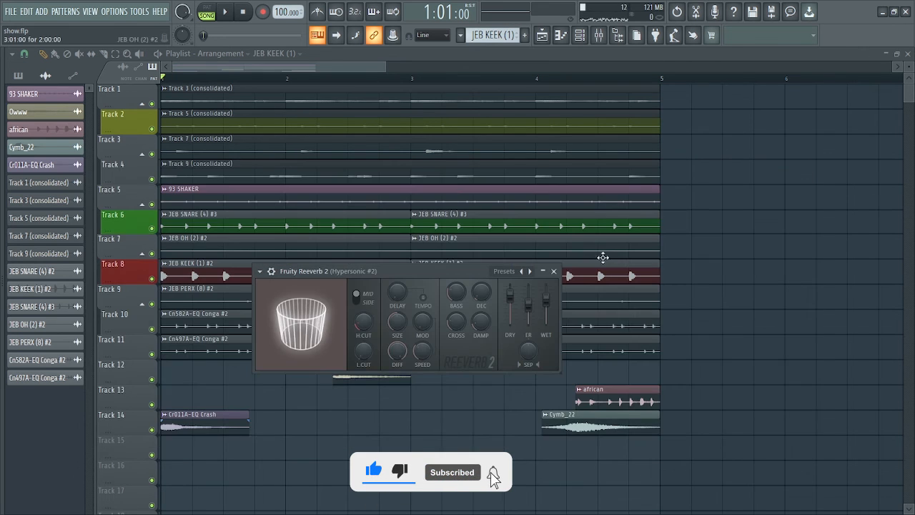
click(553, 271)
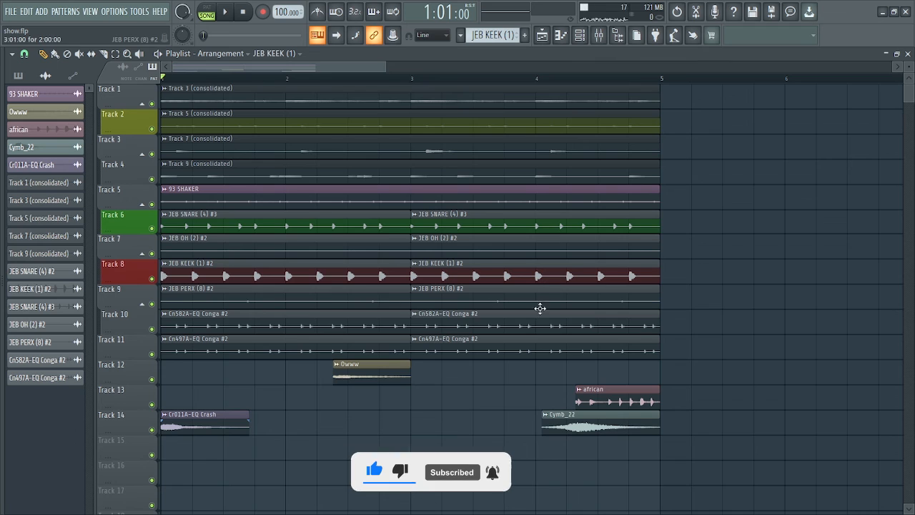
click(12, 12)
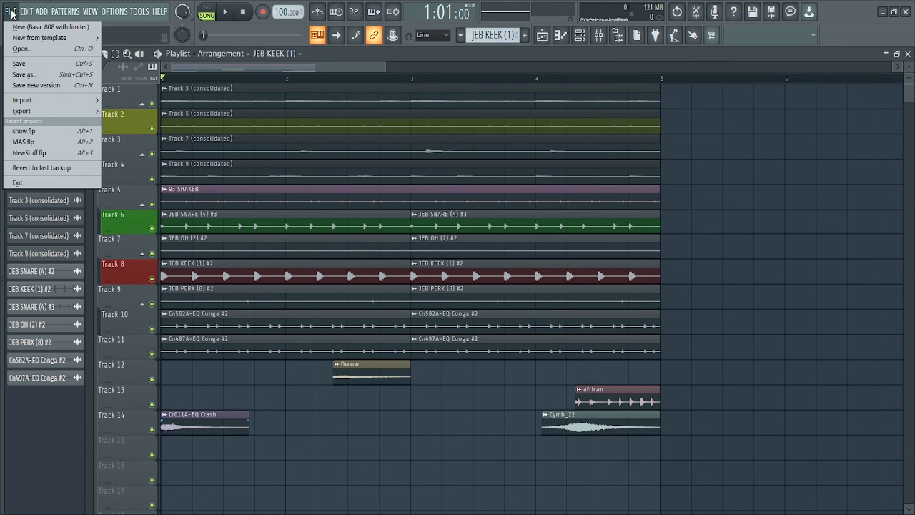
Export a Wave file named 'show', saving it to the Desktop
mouse_move(39, 113)
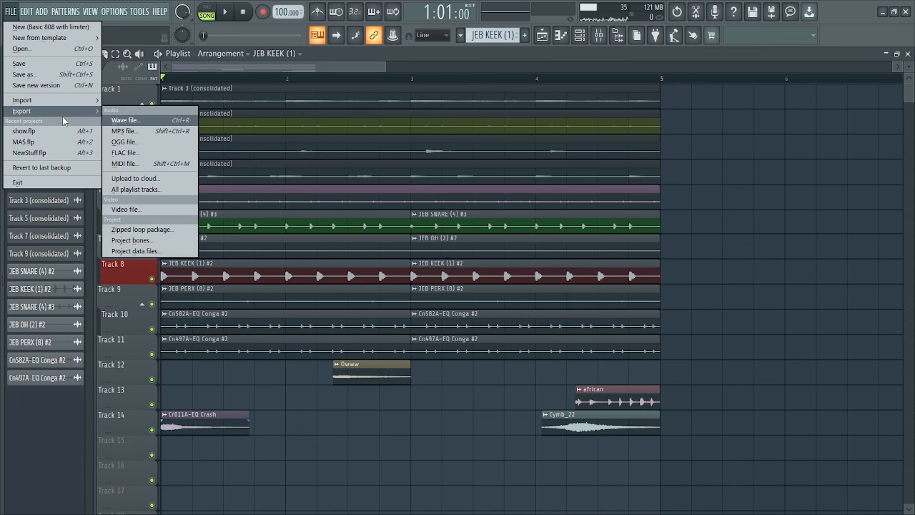
click(130, 115)
scroll(61, 147, up, 1)
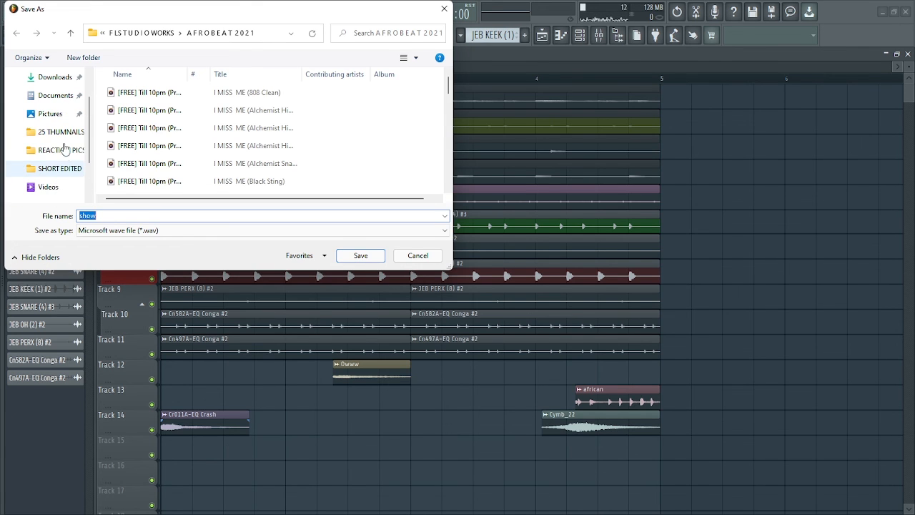
scroll(62, 116, up, 2)
click(60, 99)
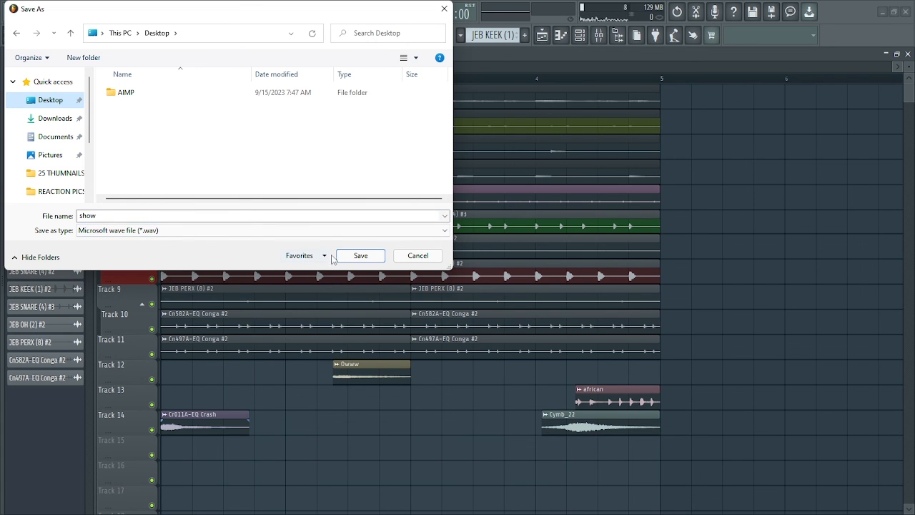
click(359, 257)
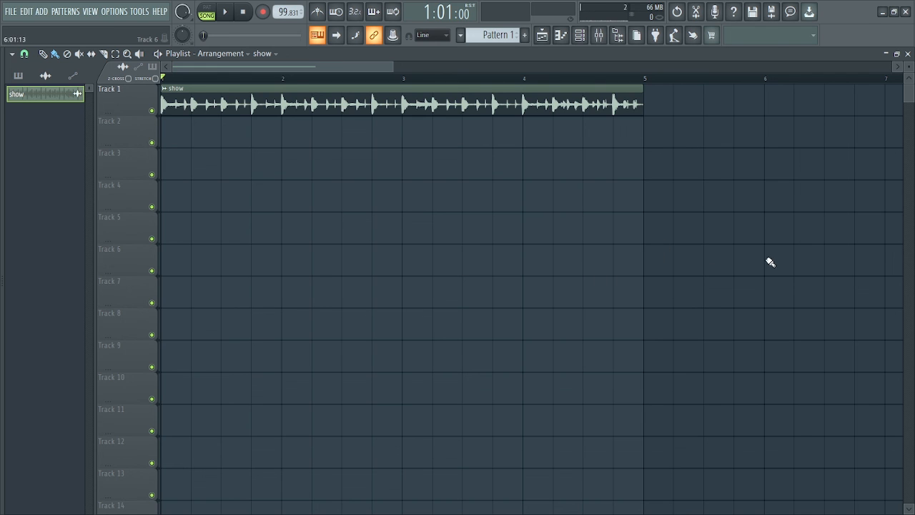
Play the exported 'show' audio clip on Track 1, then stop it
key(space)
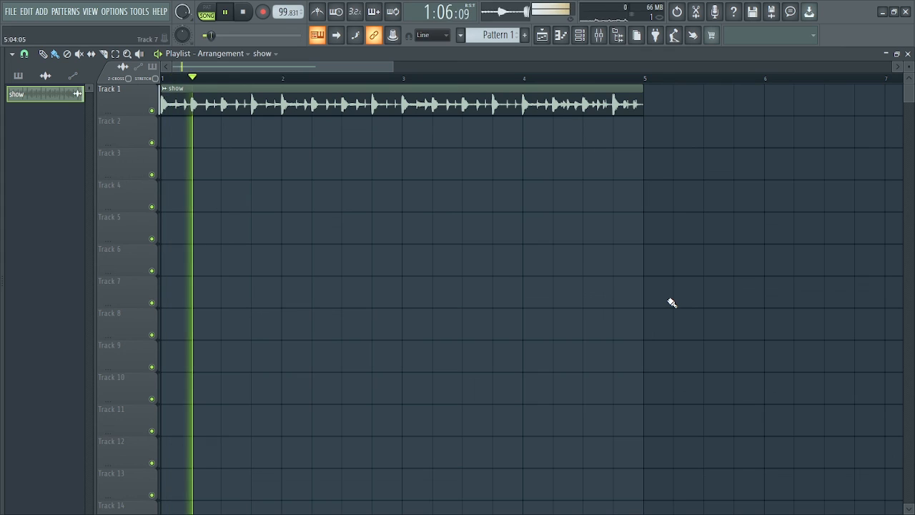
key(space)
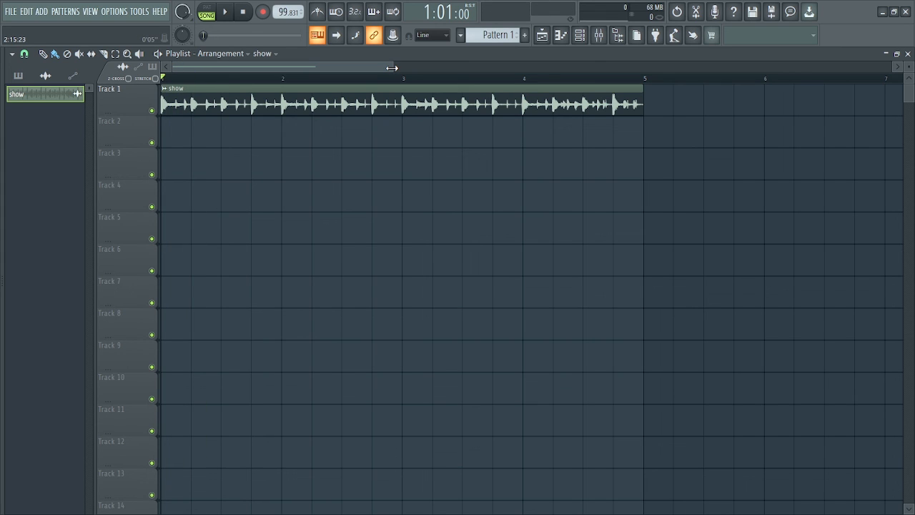